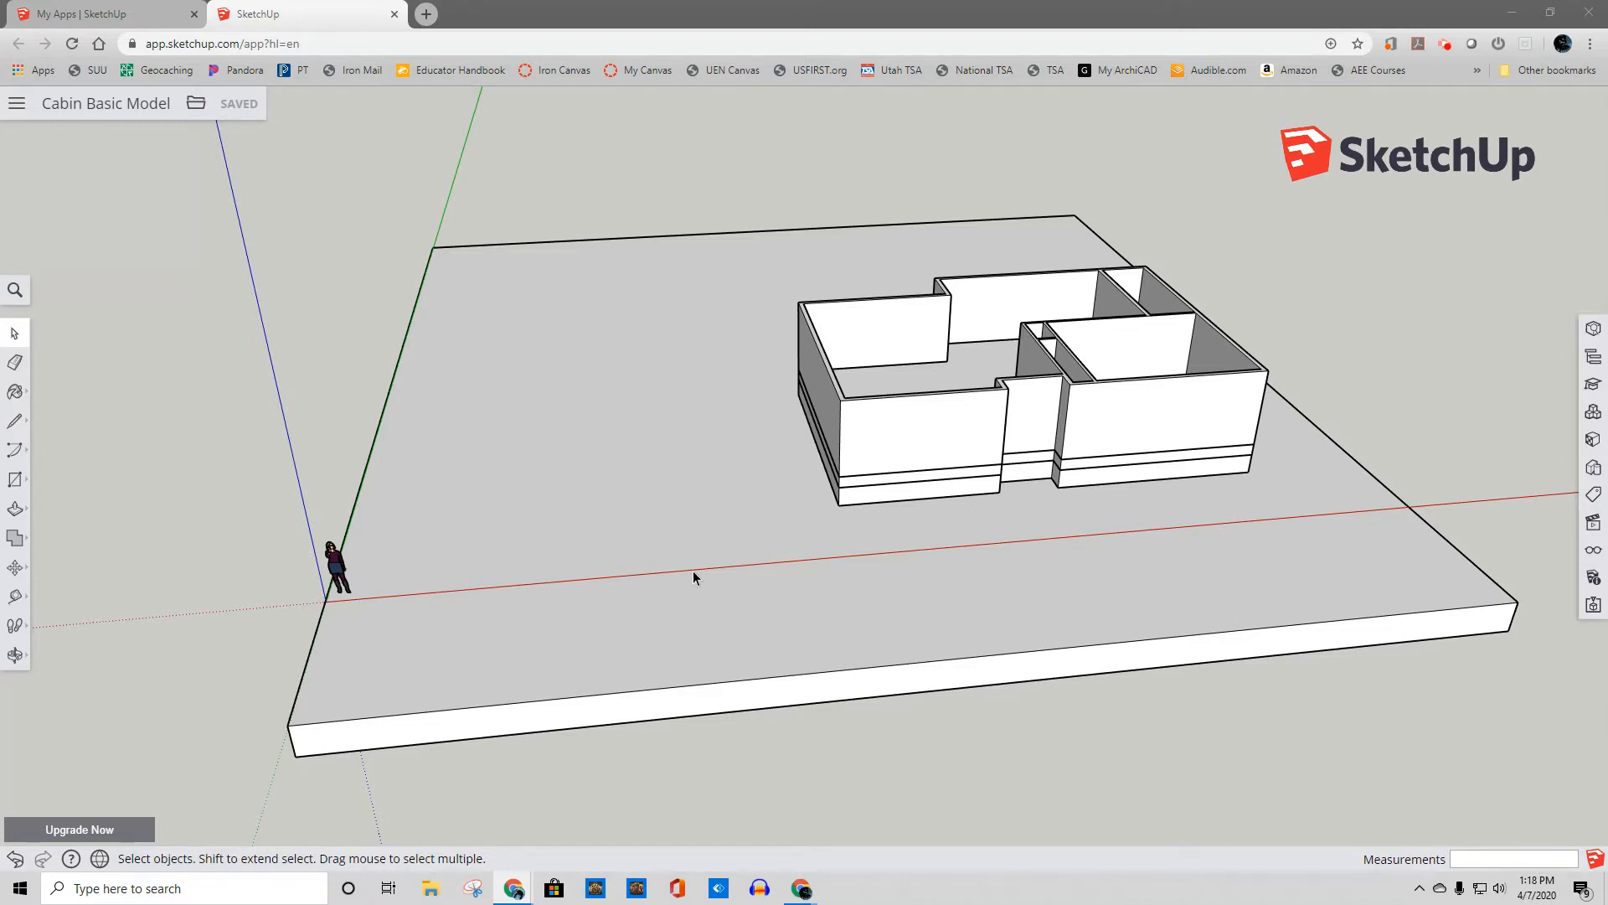
pyautogui.click(882, 484)
pyautogui.click(895, 458)
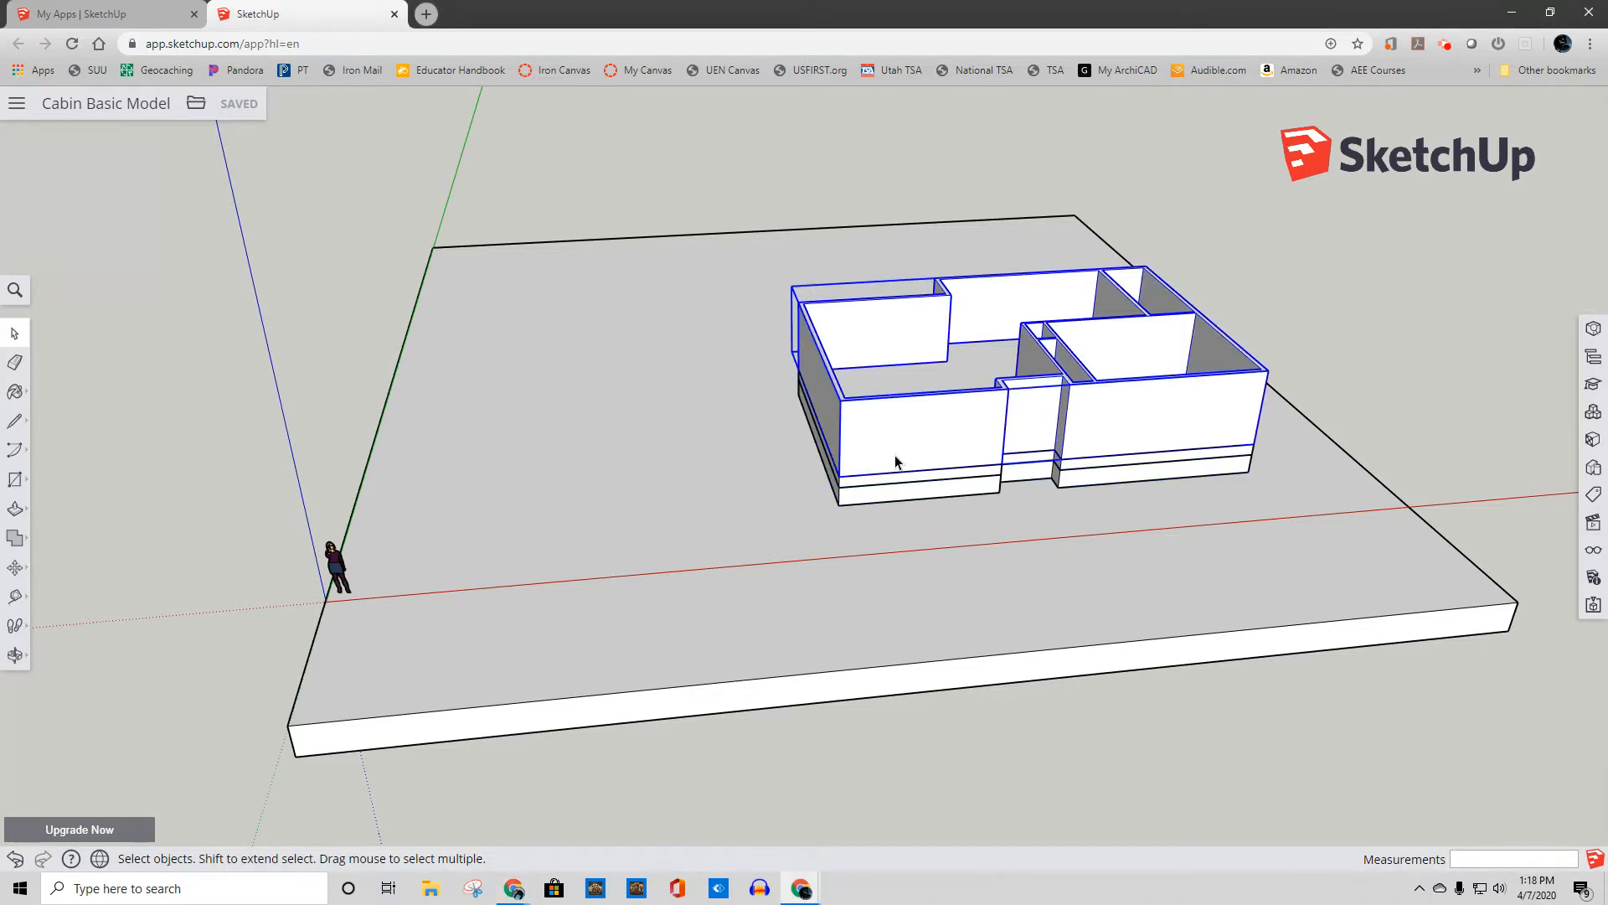
pyautogui.click(1321, 306)
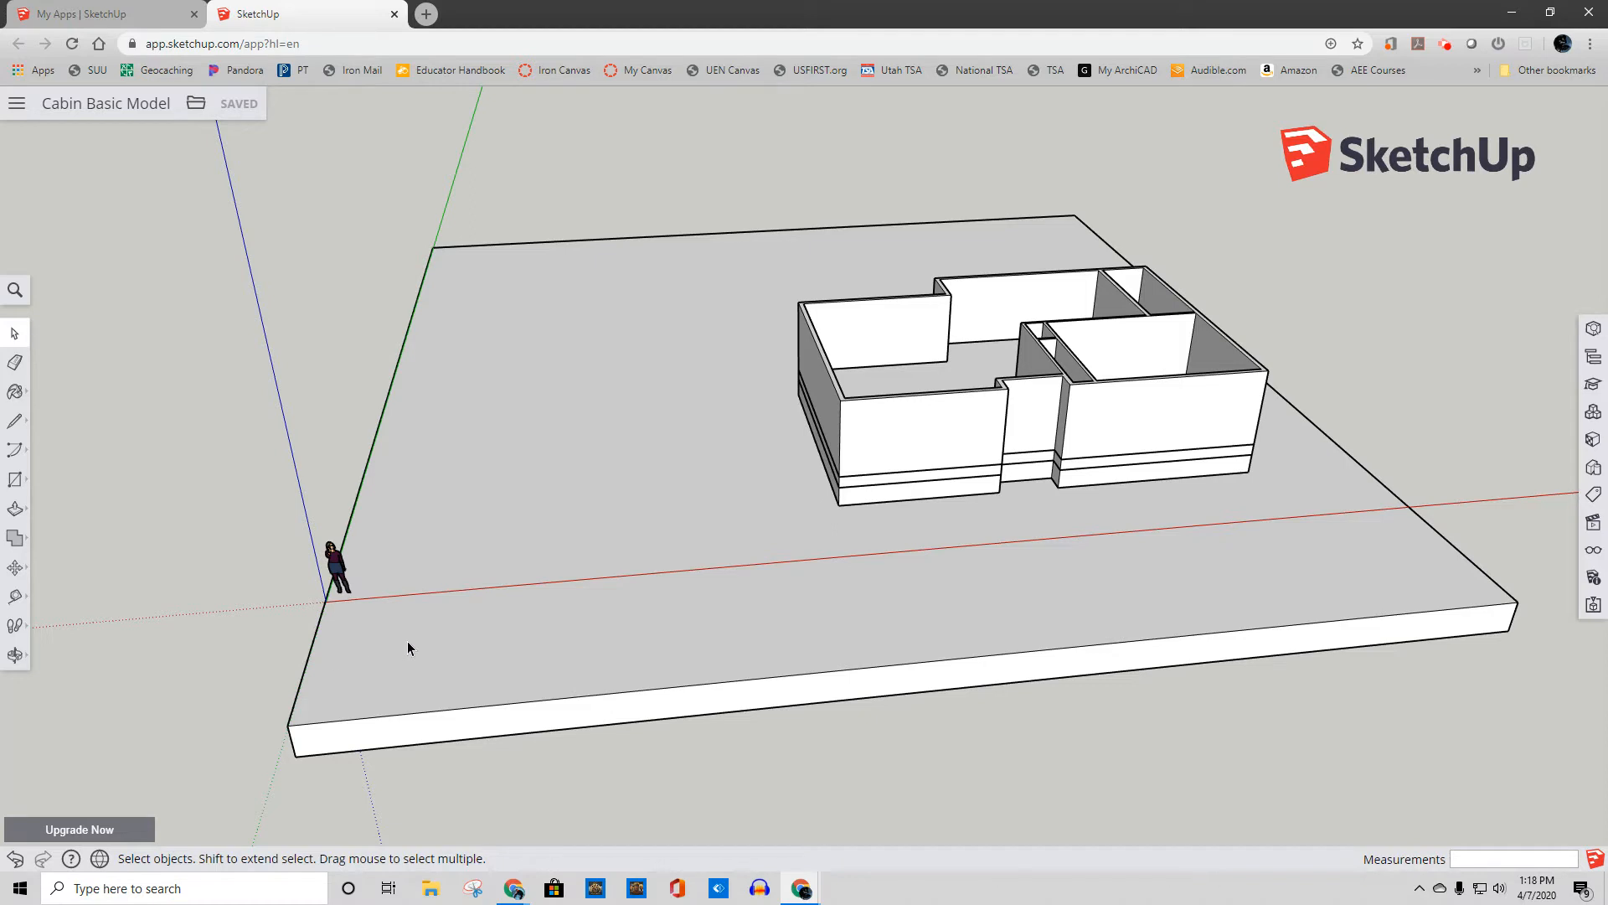
# Draw a circle with a 6-inch radius on the lot's top face, near its front corner closest to the origin
pyautogui.moveTo(417, 650); pyautogui.dragTo(460, 582, button='middle')
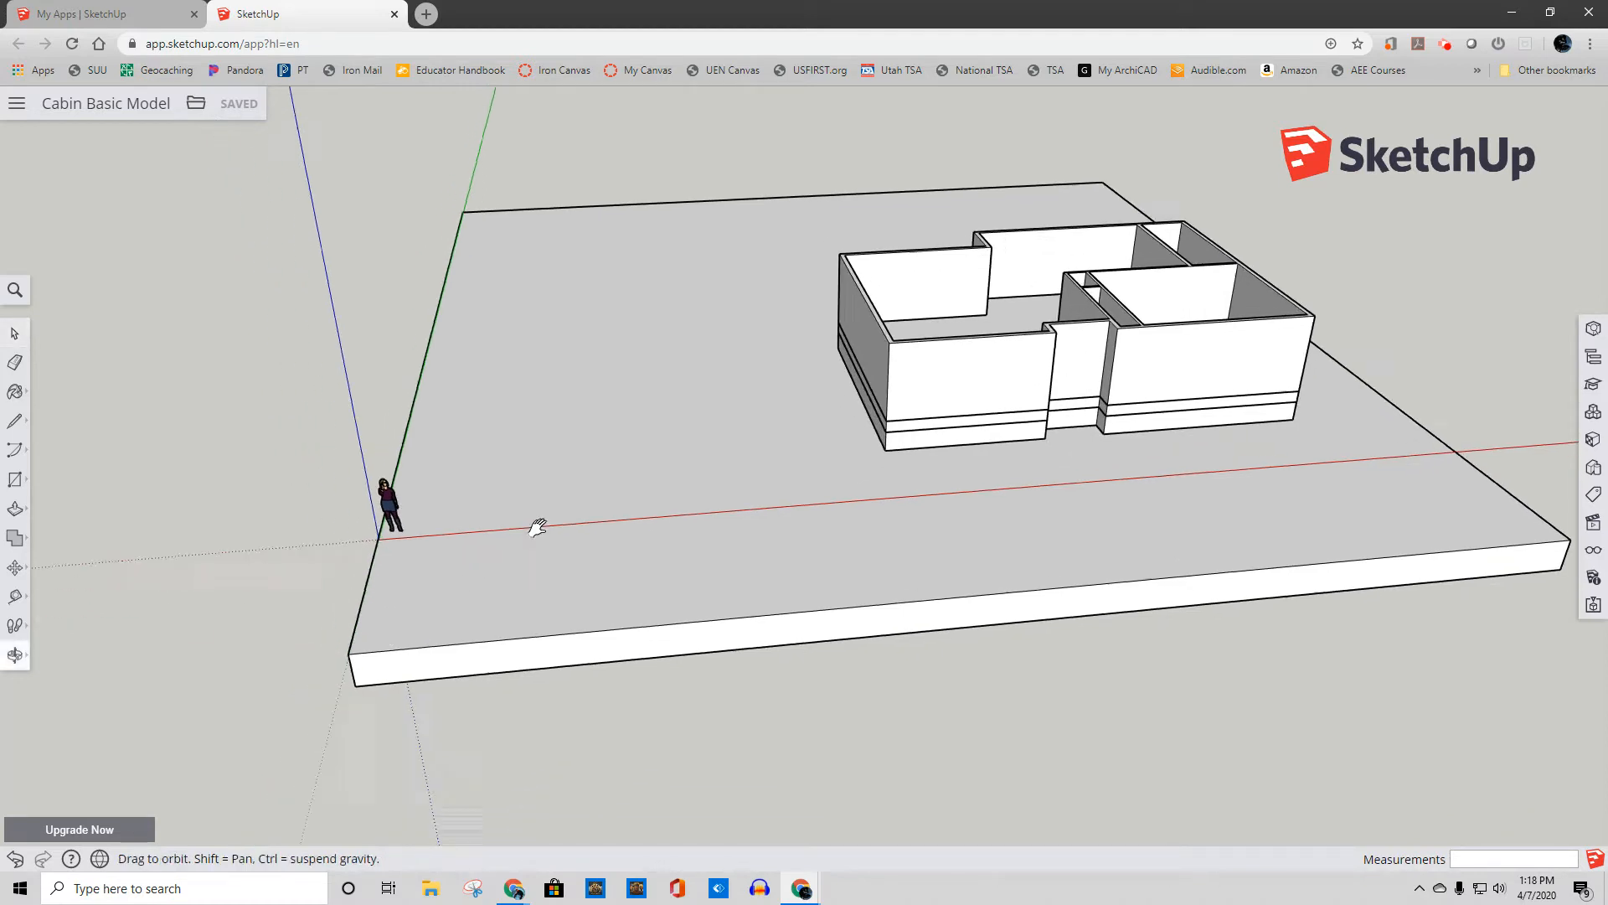
pyautogui.scroll(5, 801, 402)
pyautogui.scroll(6, 668, 563)
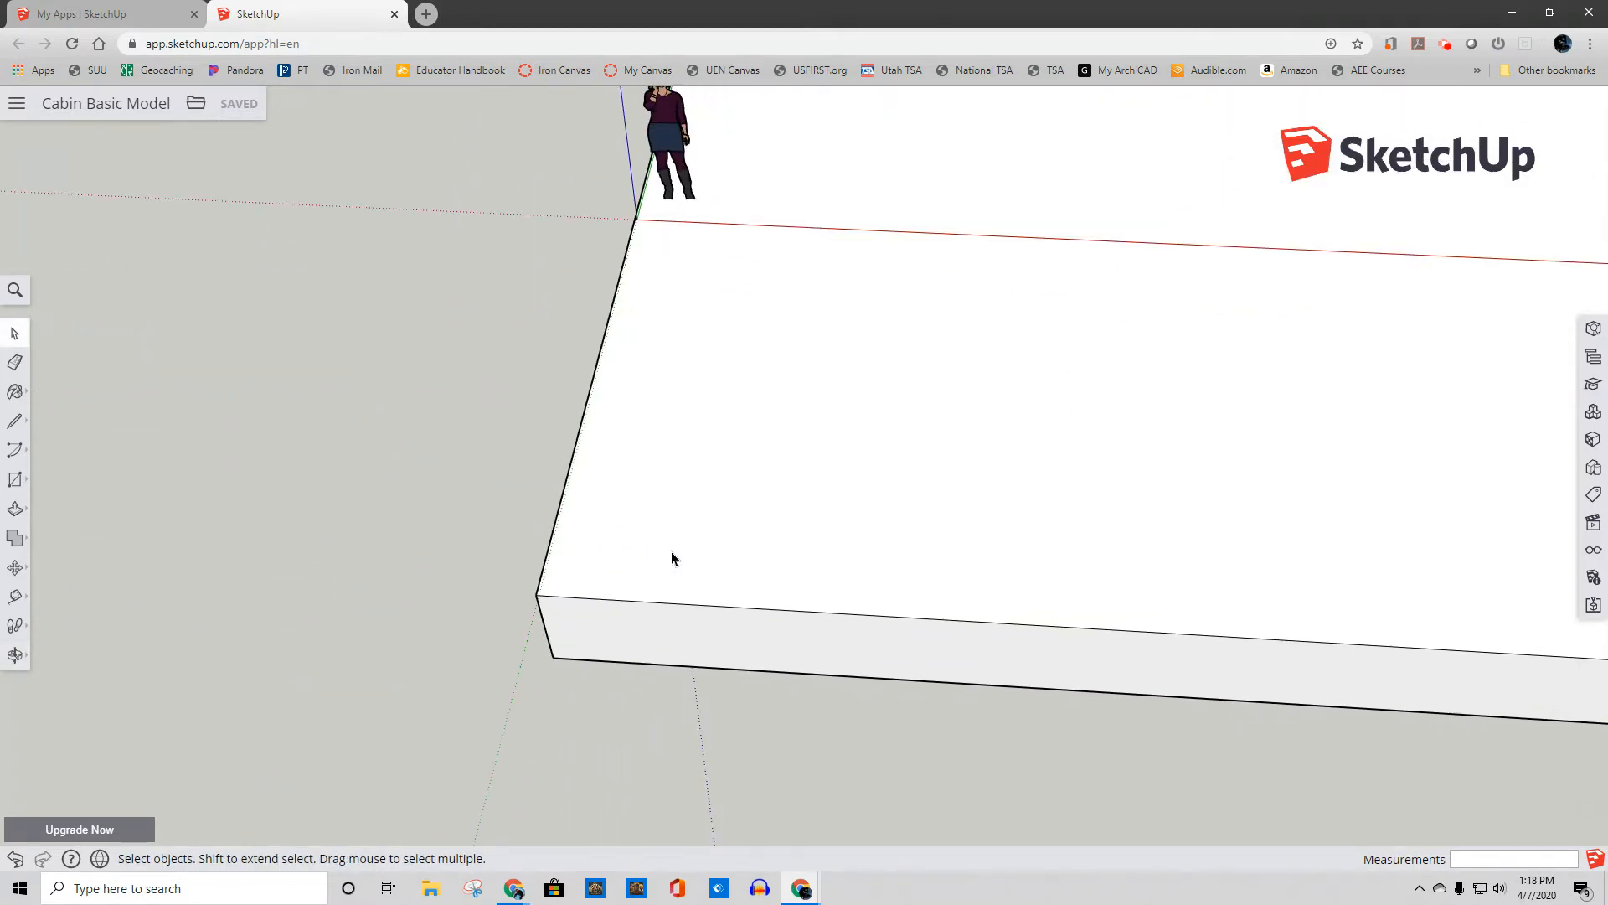
pyautogui.click(25, 482)
pyautogui.click(84, 479)
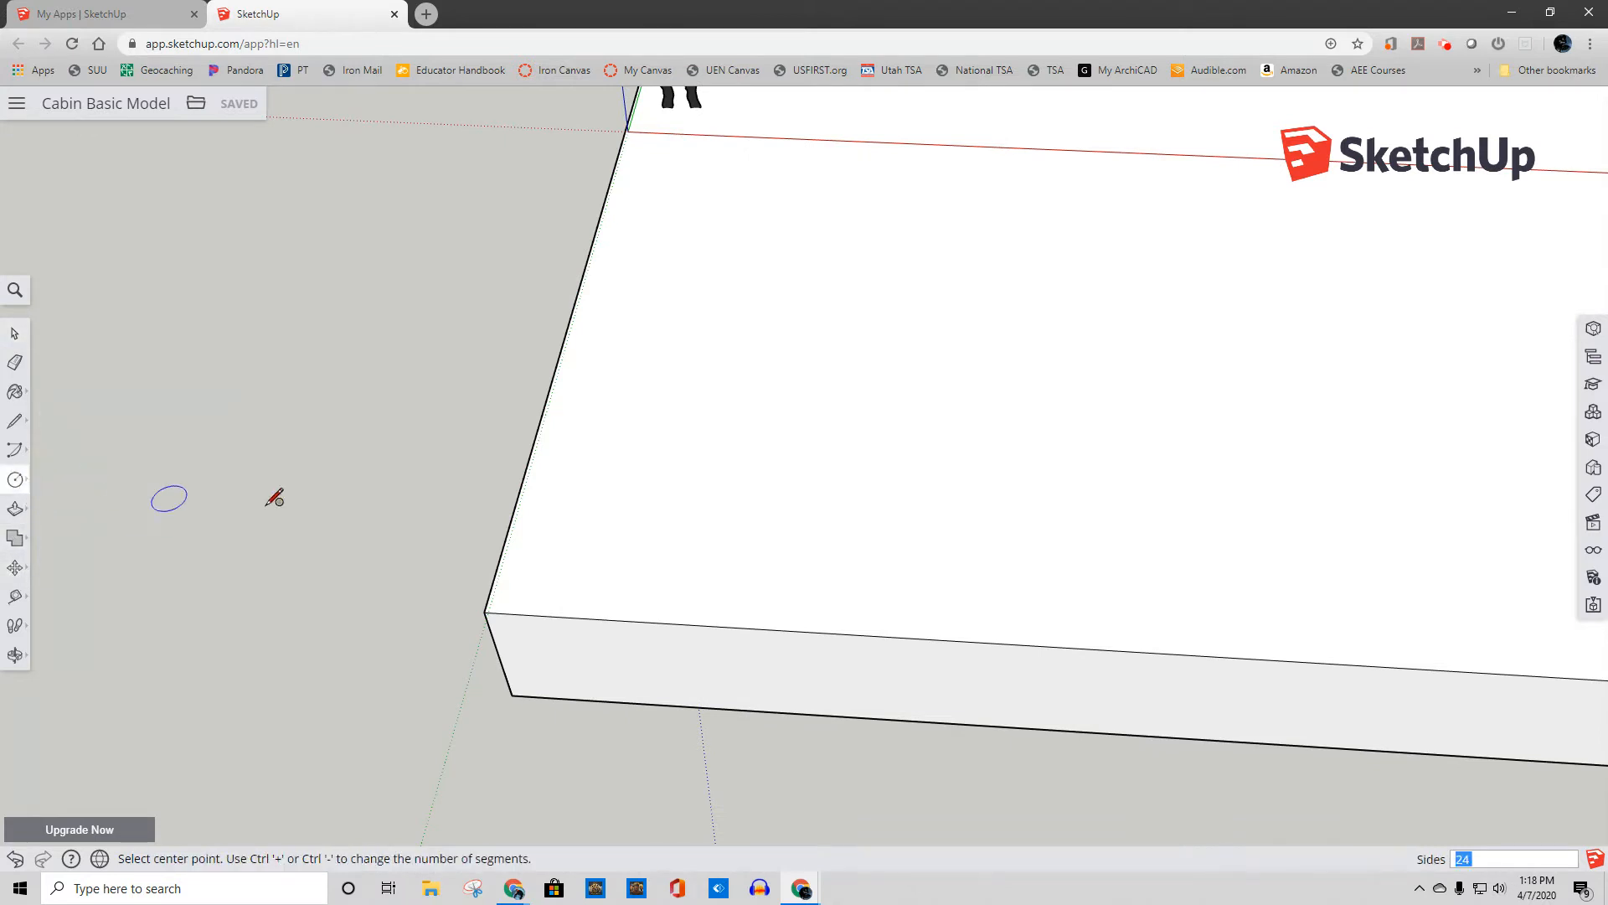
pyautogui.click(687, 554)
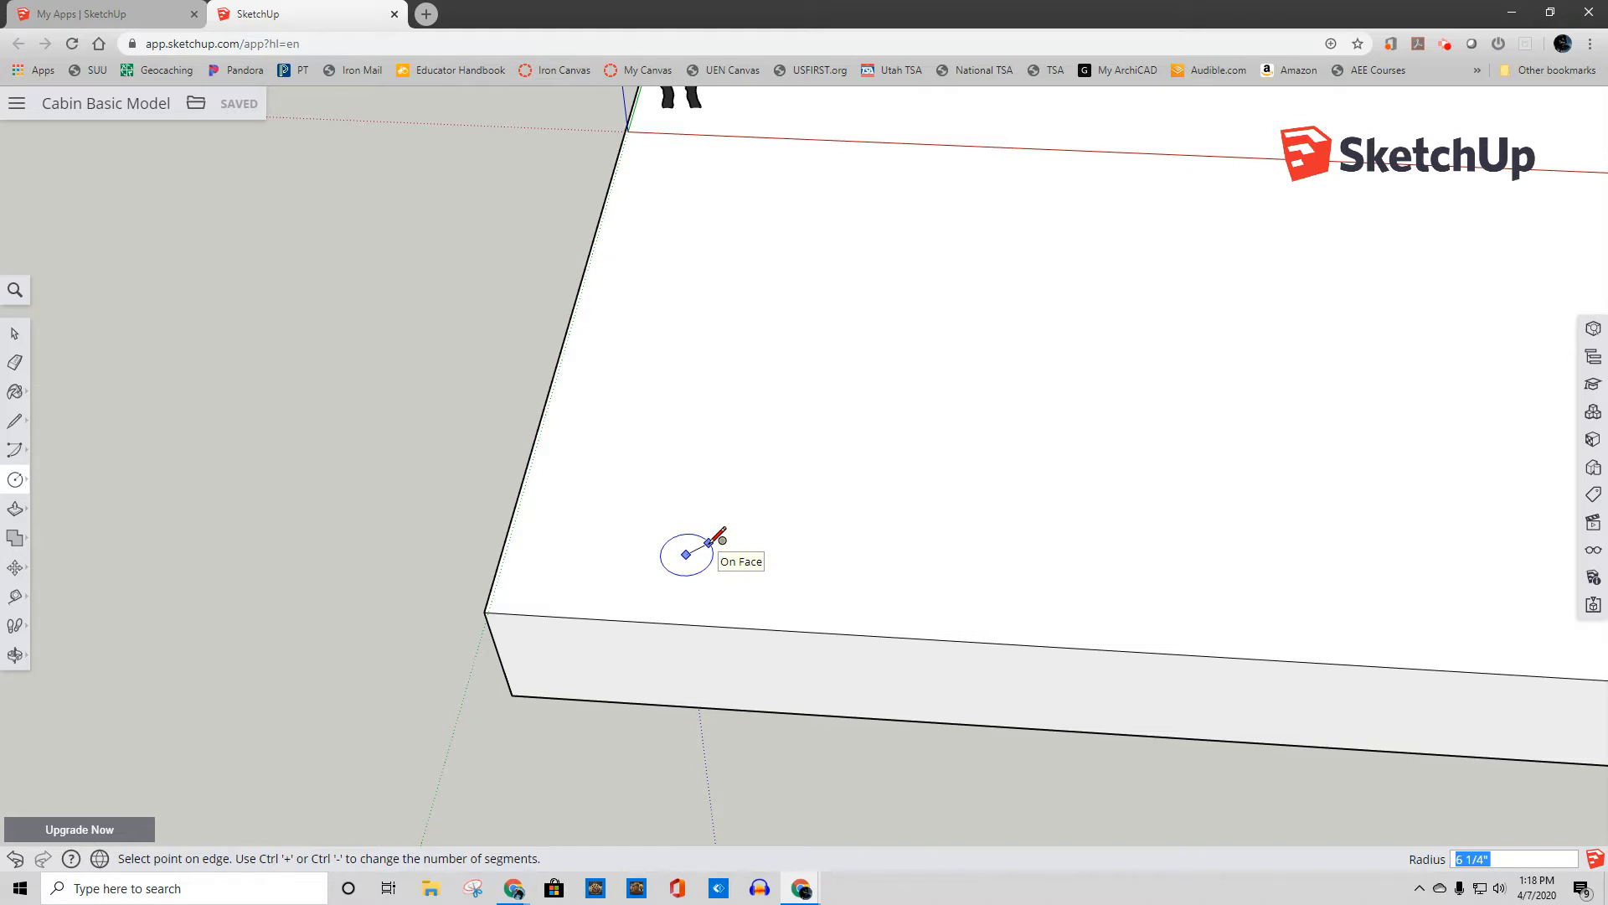
pyautogui.write('6')
pyautogui.press('Return')
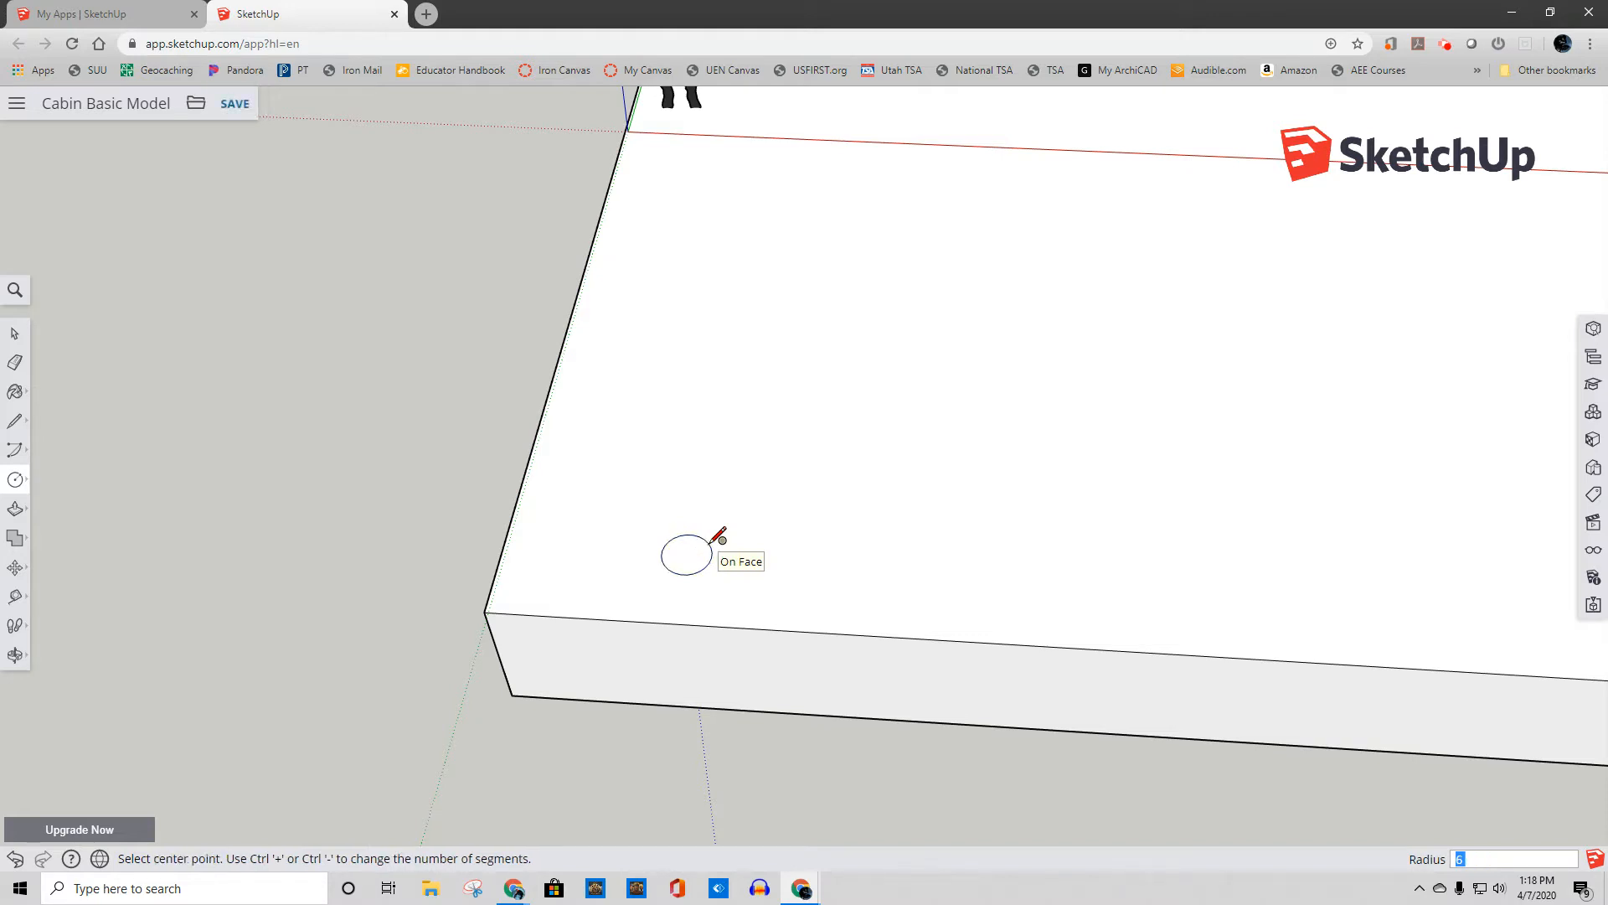
# Divide the small circle into four quadrants with two crossing lines through its center
pyautogui.click(14, 421)
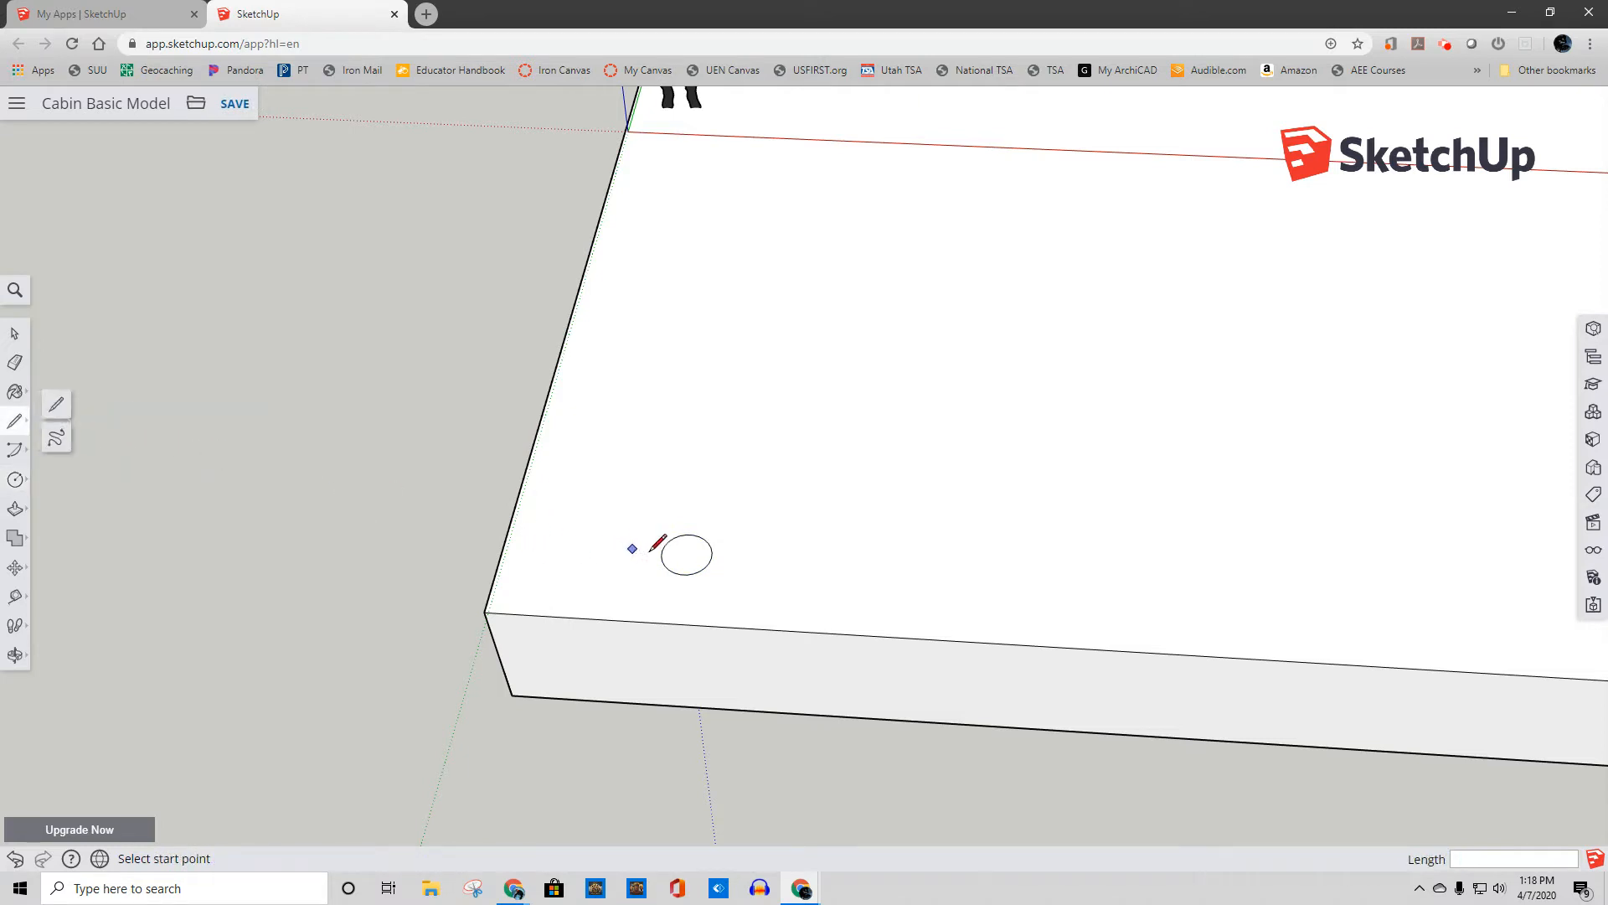
pyautogui.click(661, 550)
pyautogui.click(711, 557)
pyautogui.click(680, 574)
pyautogui.click(689, 535)
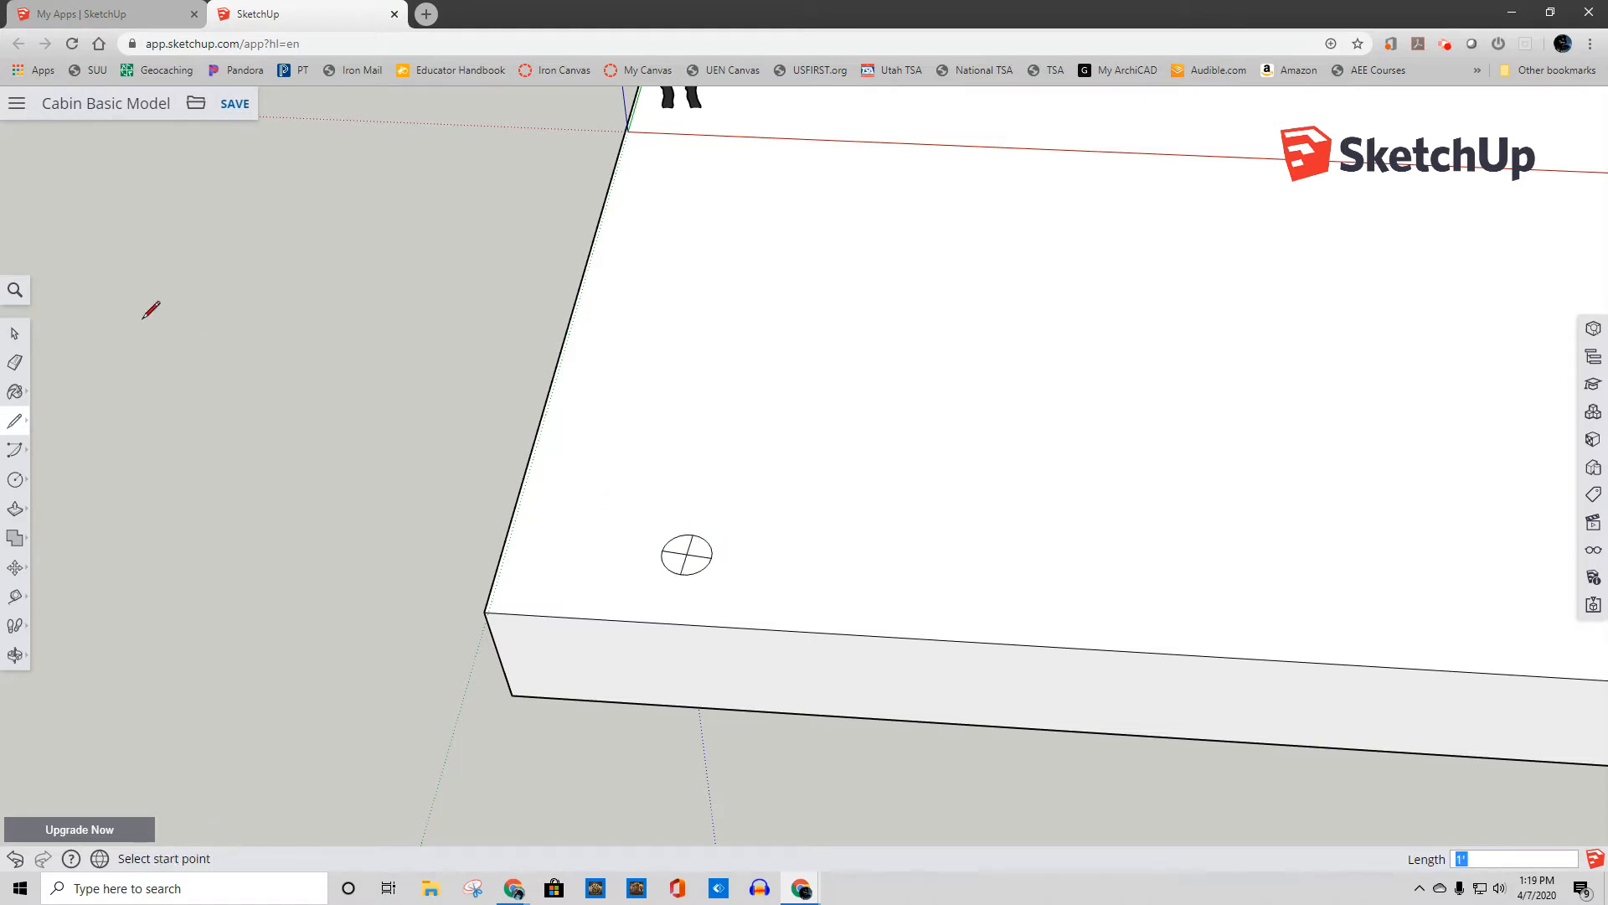
# Push/pull the circle's quadrants up 1" to form a raised disc
pyautogui.click(15, 509)
pyautogui.click(689, 557)
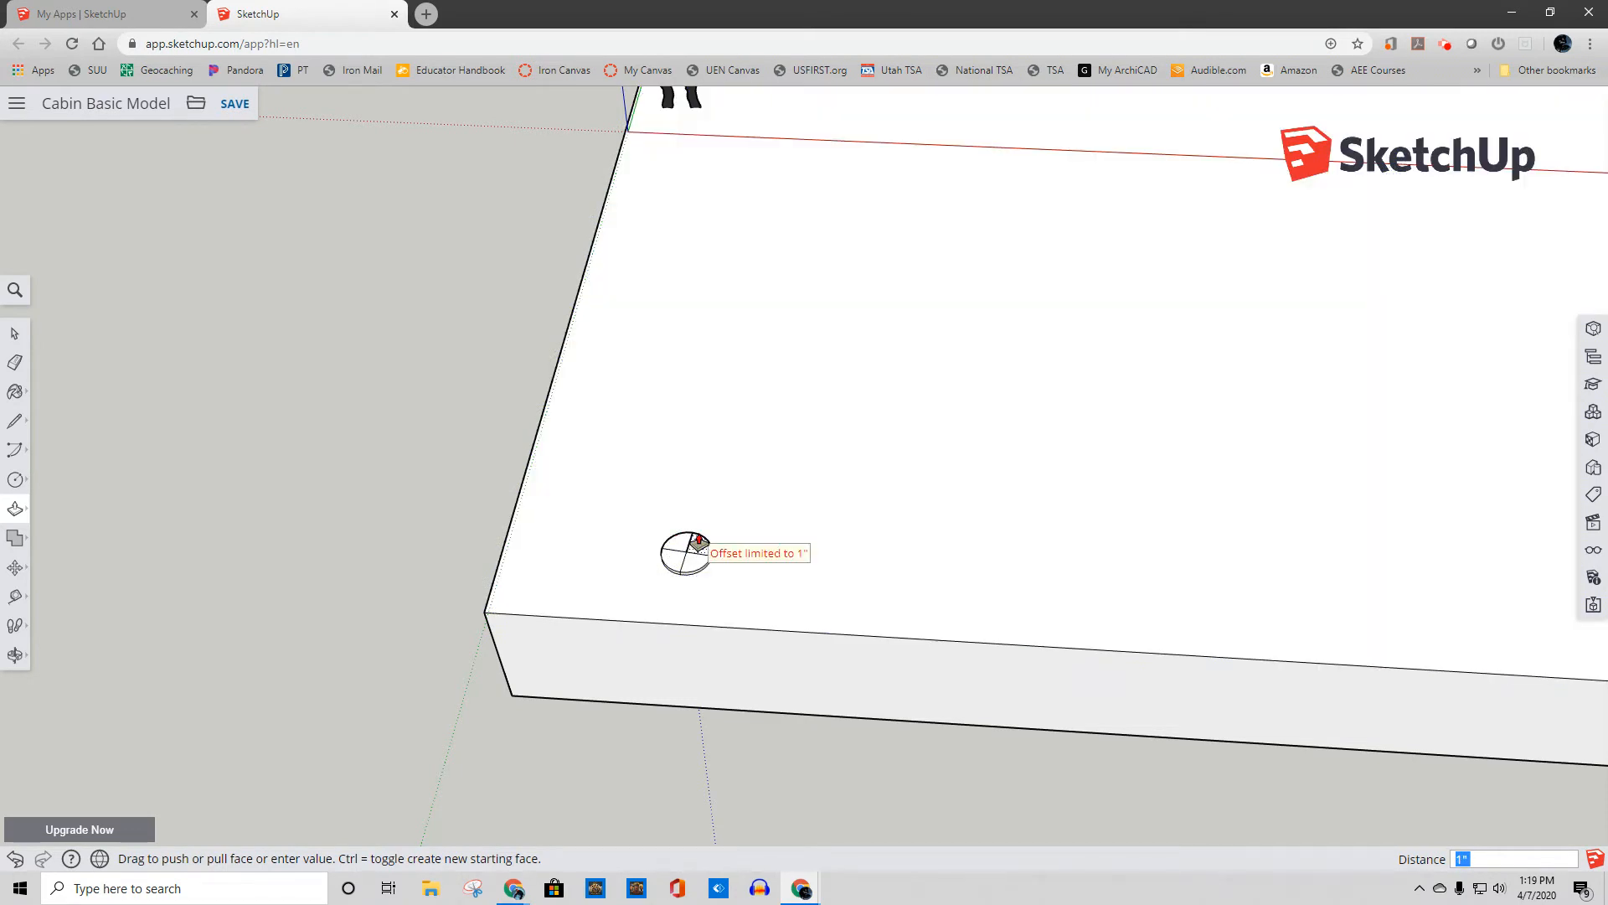
pyautogui.click(694, 546)
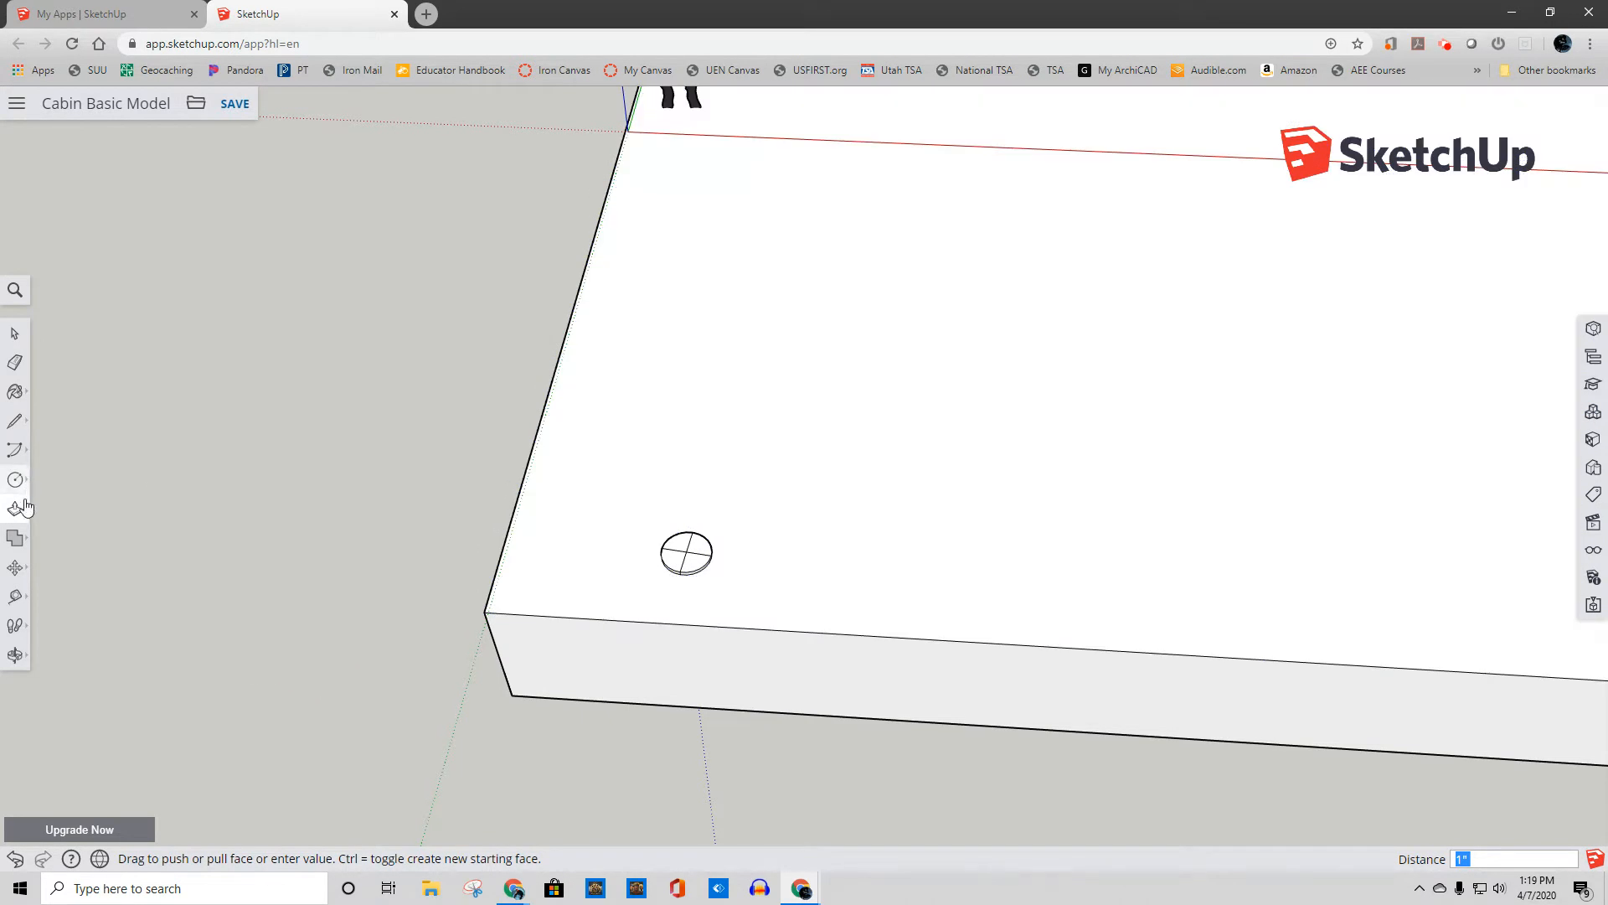
# Paint two opposite quadrants of the disc with the dark Helen_Boots material
pyautogui.click(15, 394)
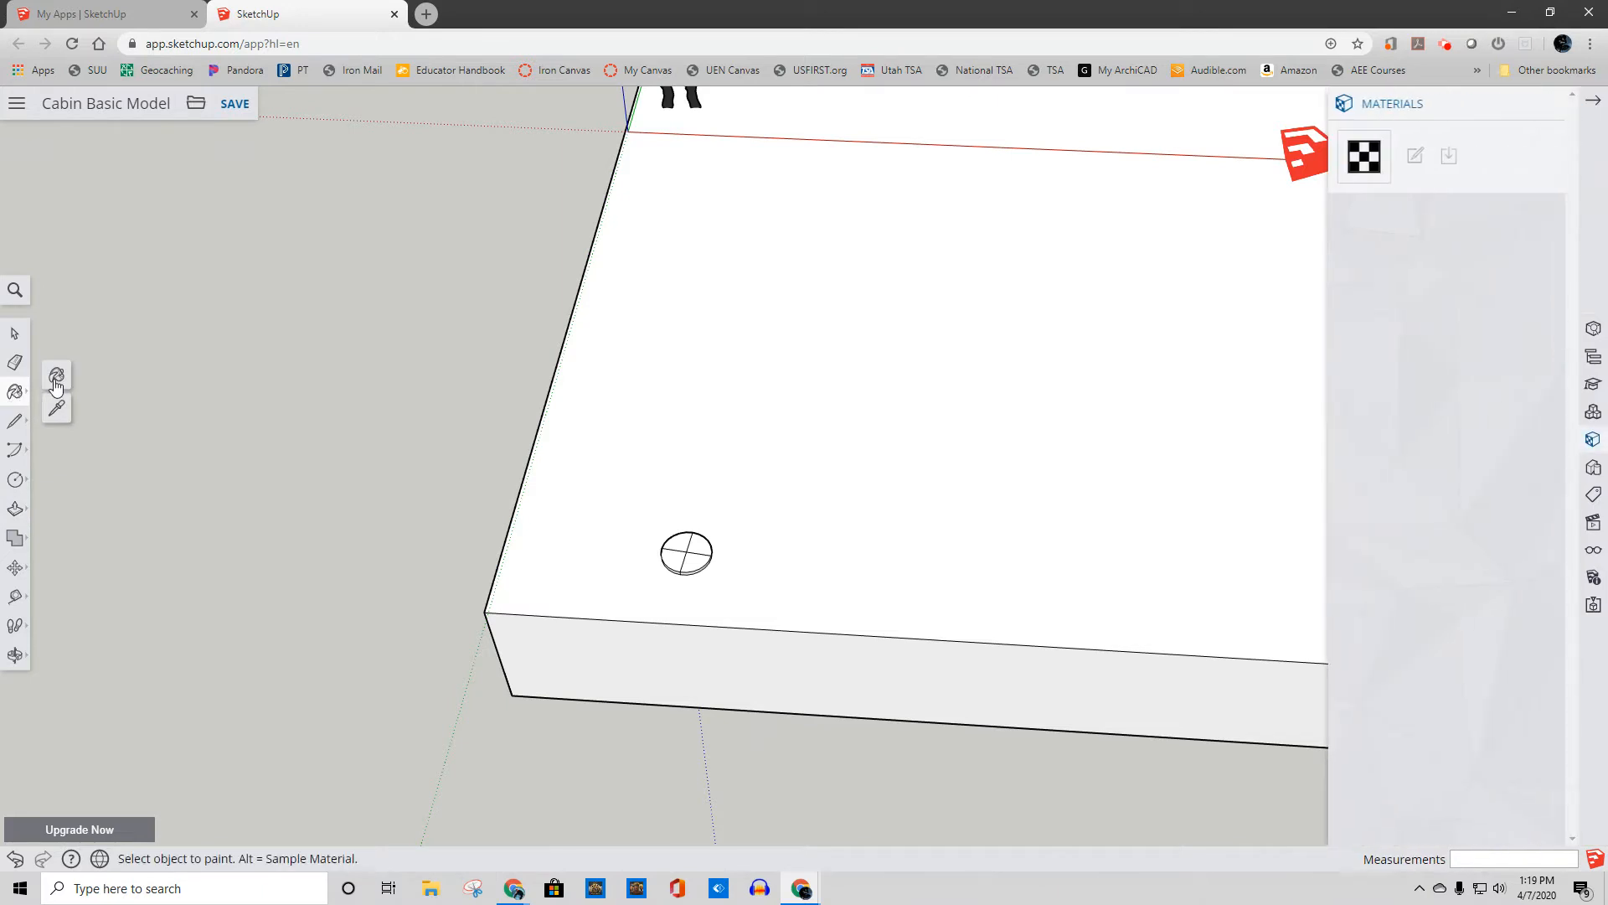
pyautogui.click(1363, 387)
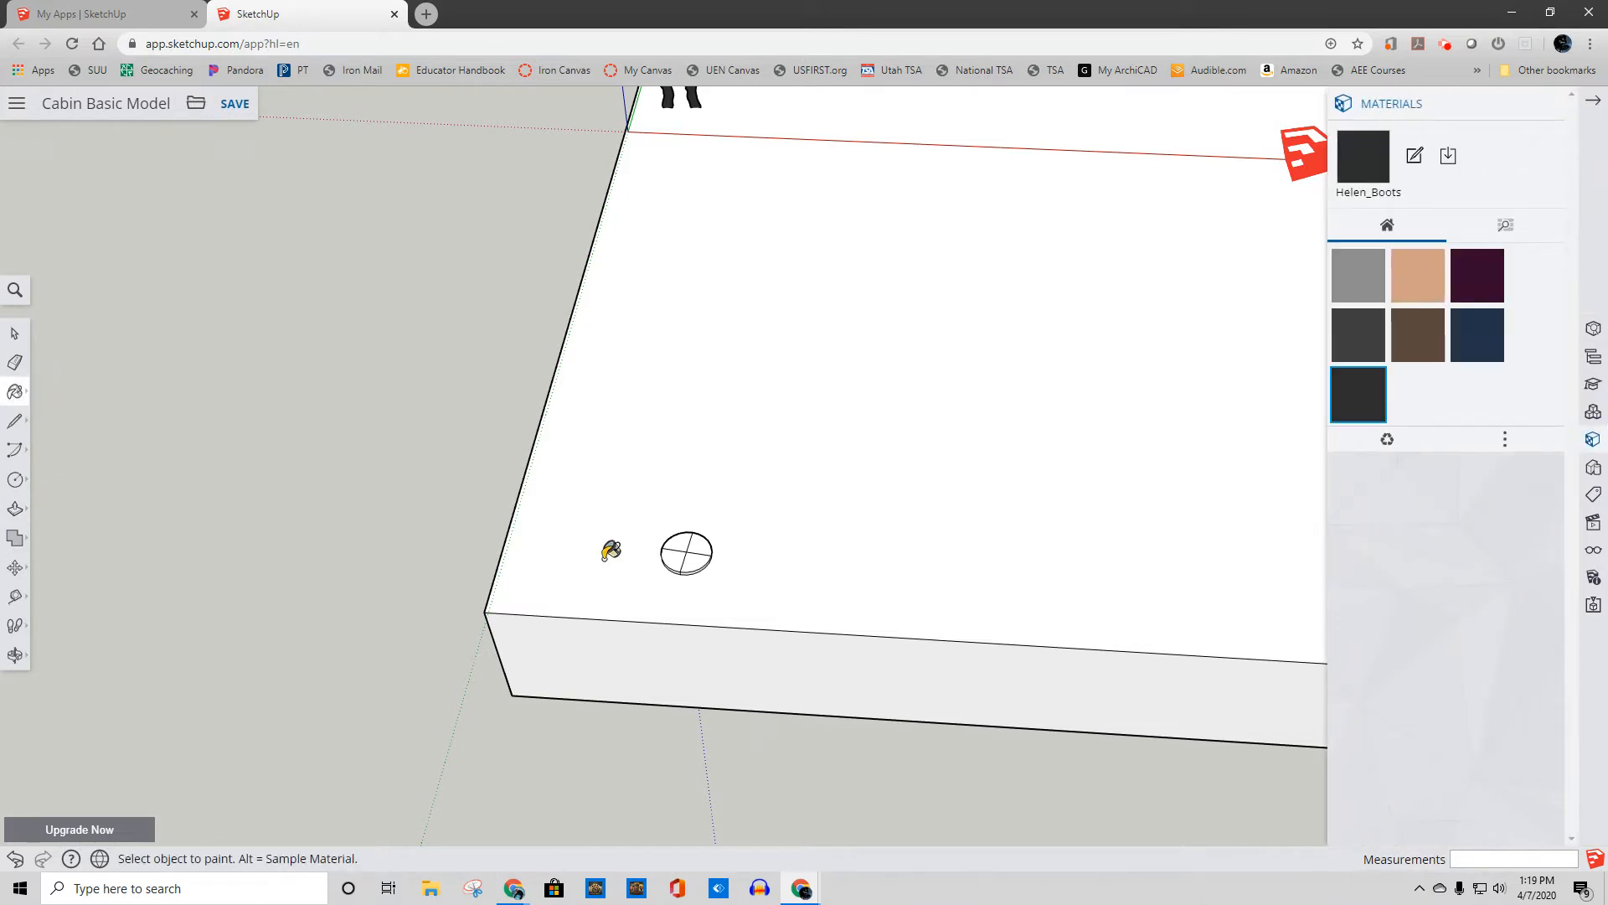
pyautogui.click(680, 551)
pyautogui.click(678, 557)
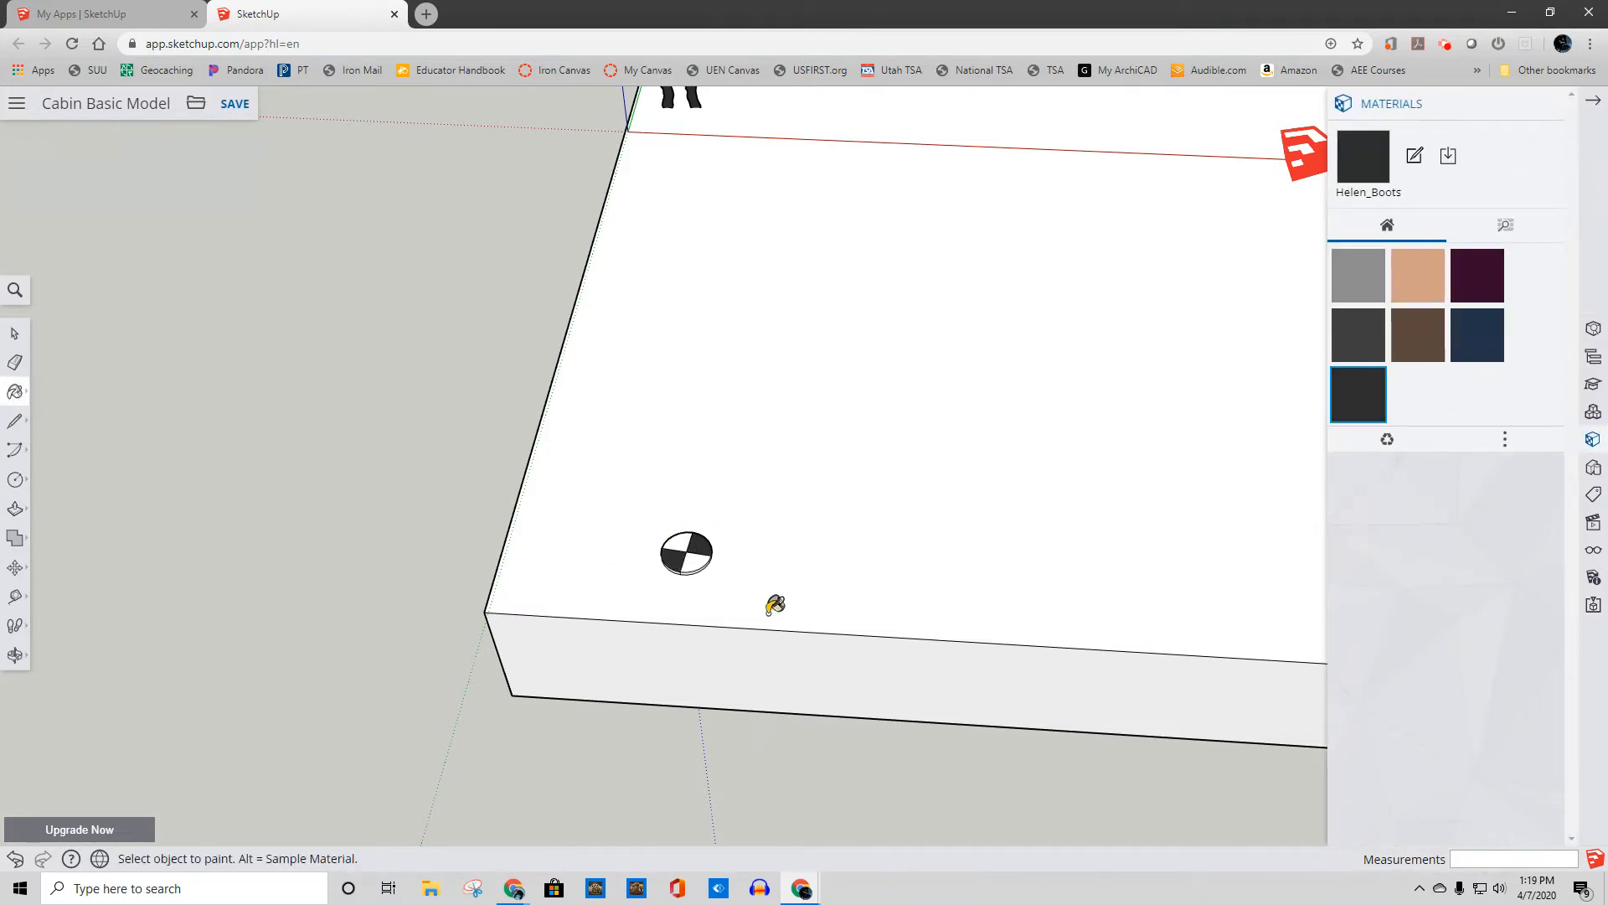
# Examine the round marker from above and its location relative to the lot and the cabin
pyautogui.scroll(-1, 775, 617)
pyautogui.moveTo(727, 571)
pyautogui.mouseDown(button='middle')
pyautogui.moveTo(764, 682)
pyautogui.moveTo(754, 653)
pyautogui.mouseUp(button='middle')
pyautogui.scroll(3, 707, 578)
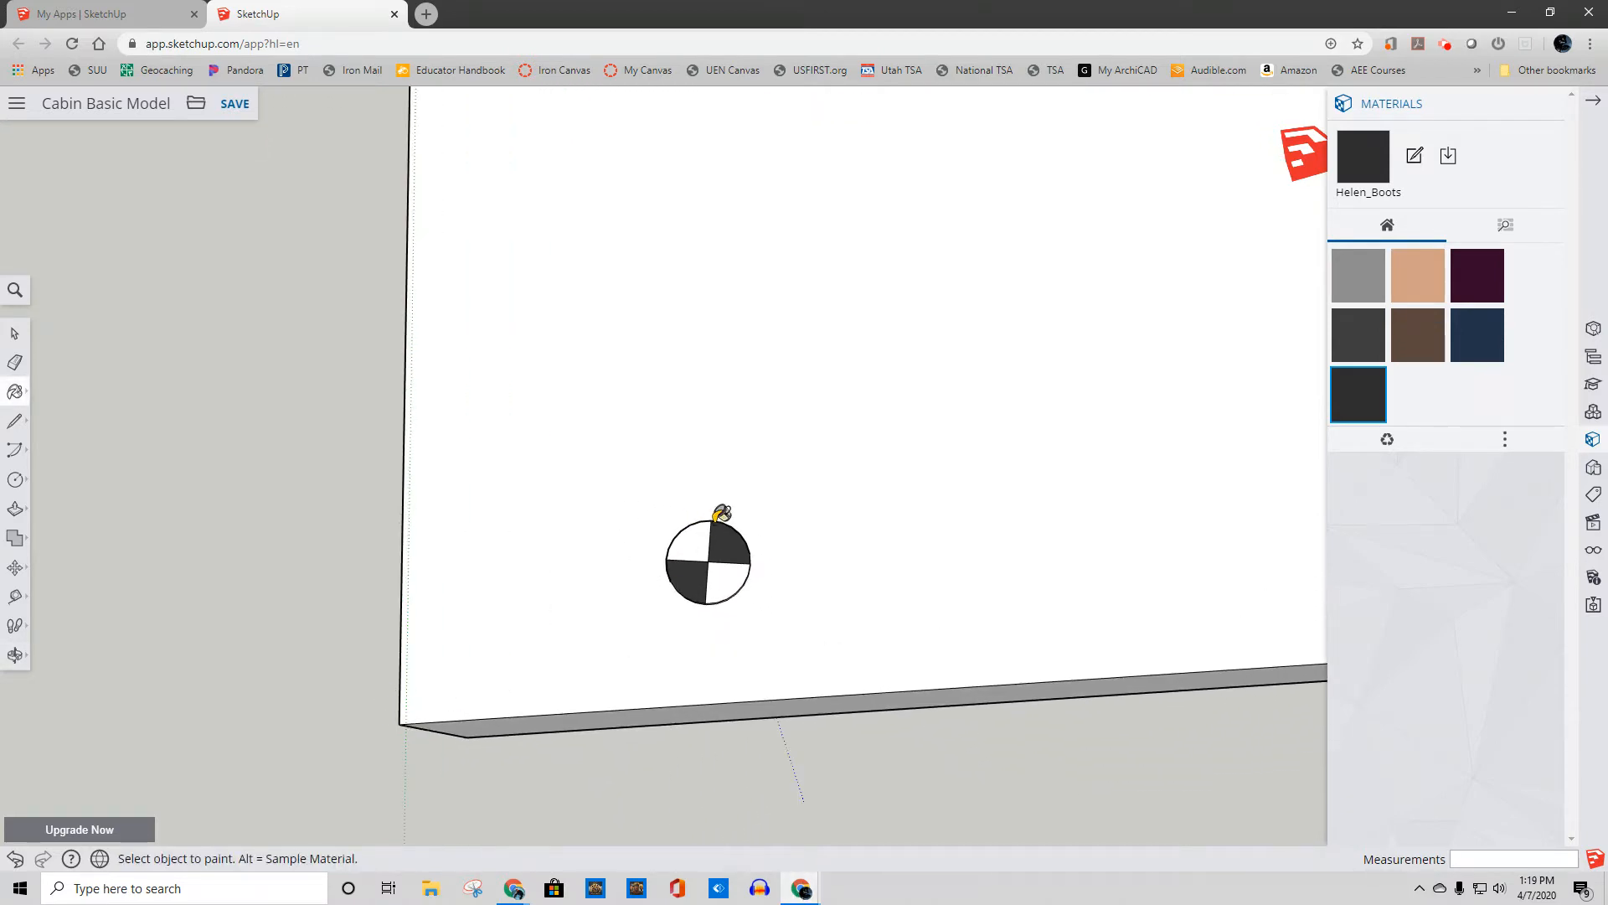
pyautogui.scroll(-5, 705, 555)
pyautogui.scroll(-1, 898, 506)
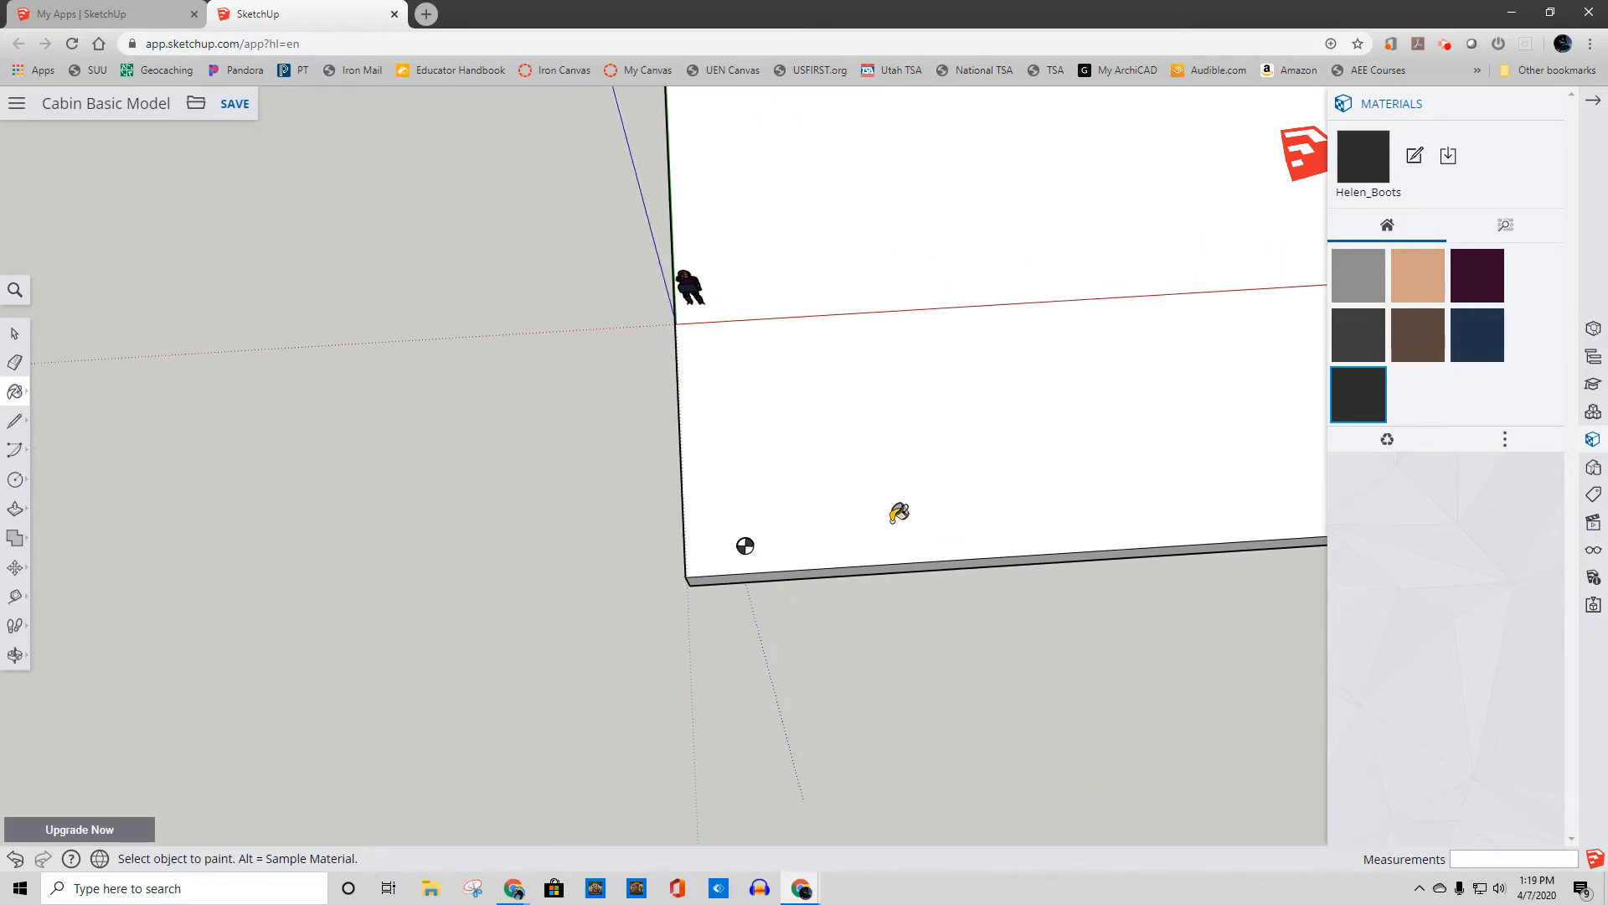
pyautogui.keyDown('shift'); pyautogui.moveTo(904, 541); pyautogui.dragTo(466, 517, button='middle'); pyautogui.keyUp('shift')
pyautogui.scroll(-3, 627, 498)
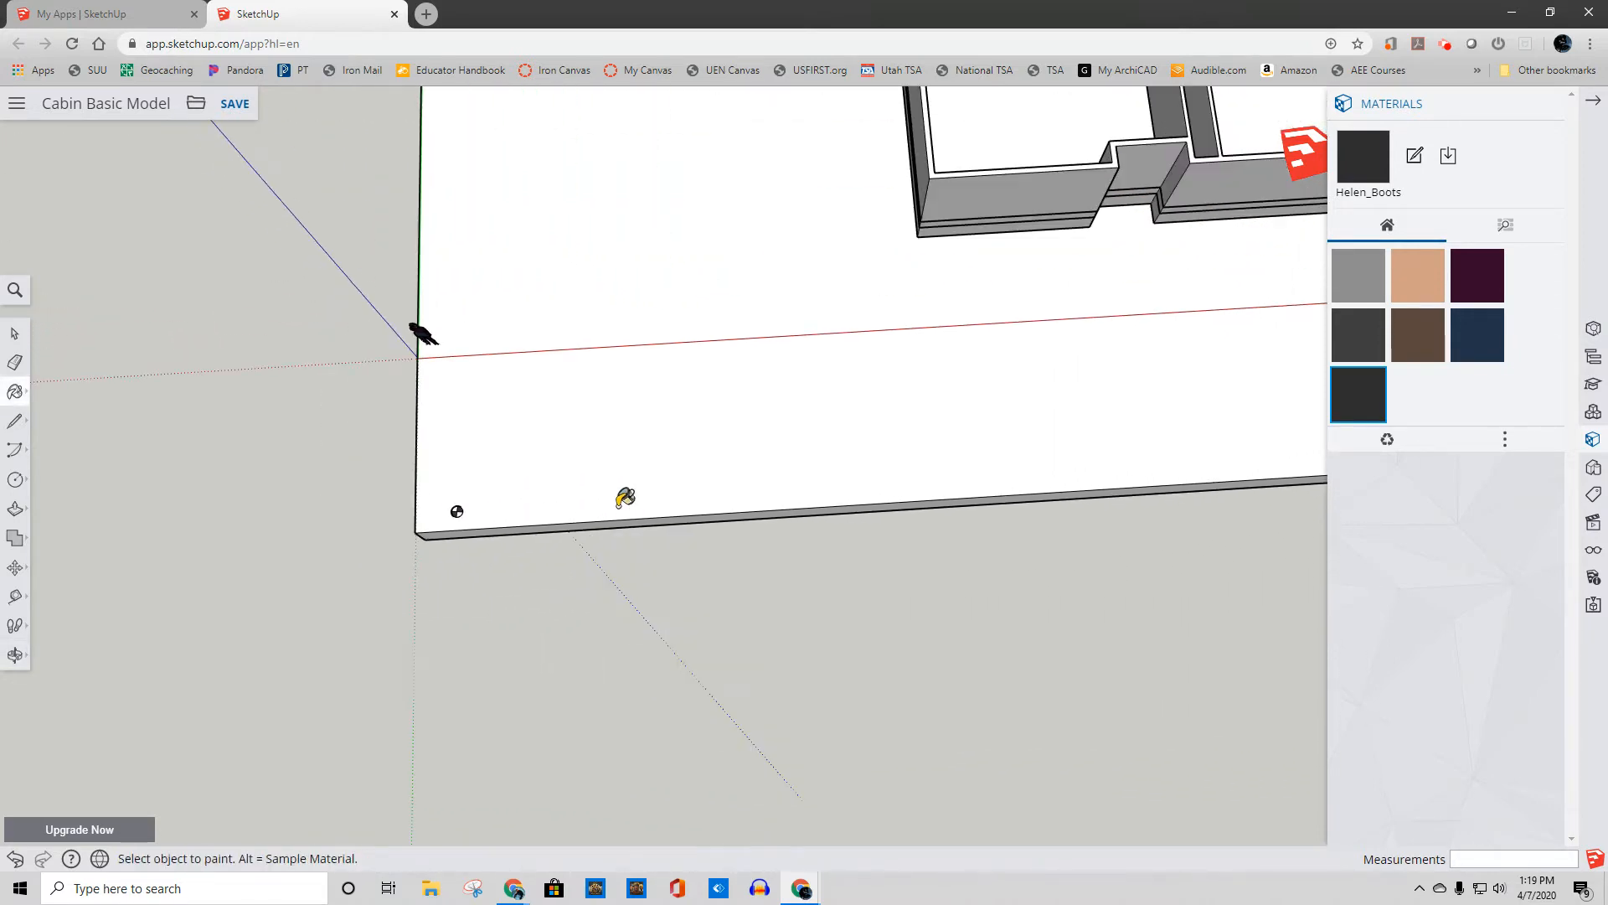
pyautogui.keyDown('shift'); pyautogui.moveTo(737, 528); pyautogui.dragTo(617, 550, button='middle'); pyautogui.keyUp('shift')
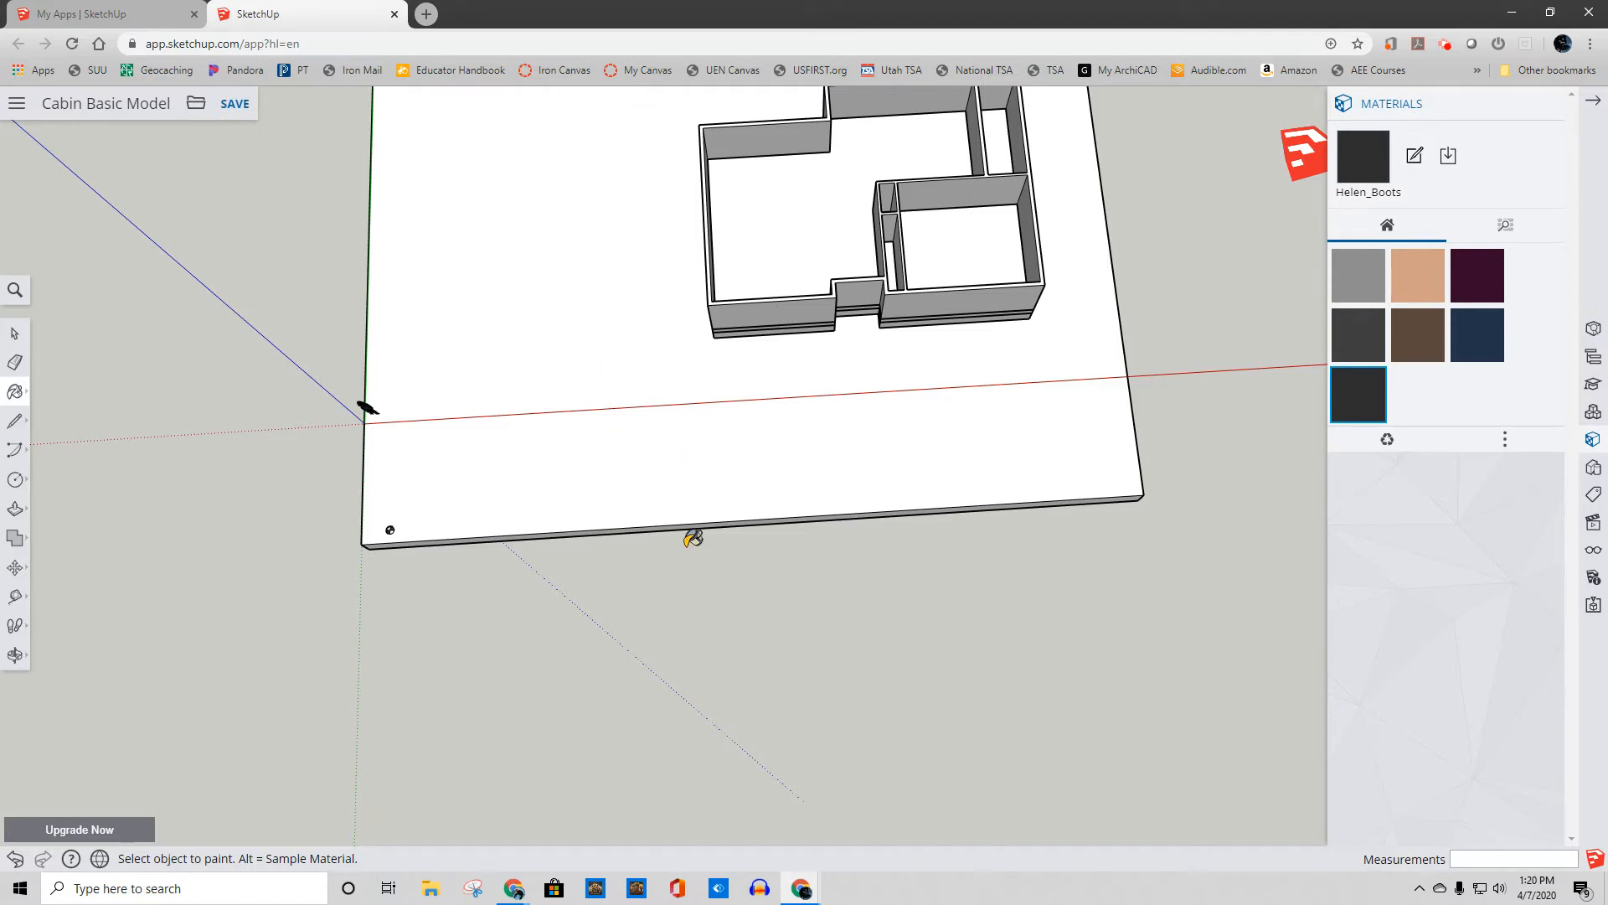
pyautogui.click(15, 332)
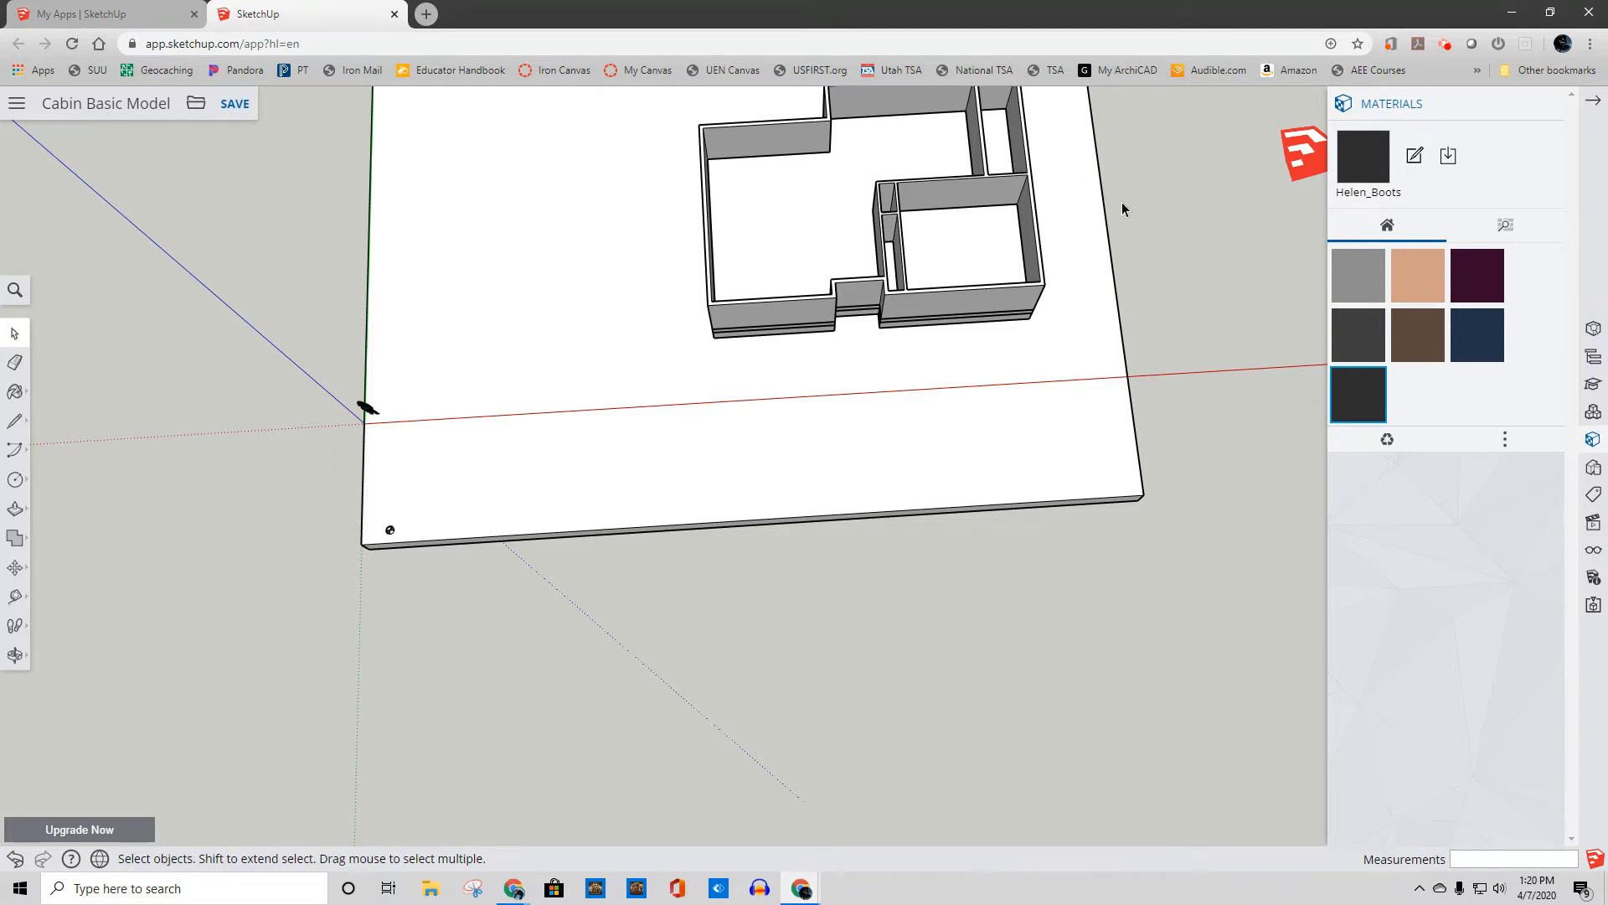
pyautogui.moveTo(859, 224); pyautogui.dragTo(1027, 549, button='middle')
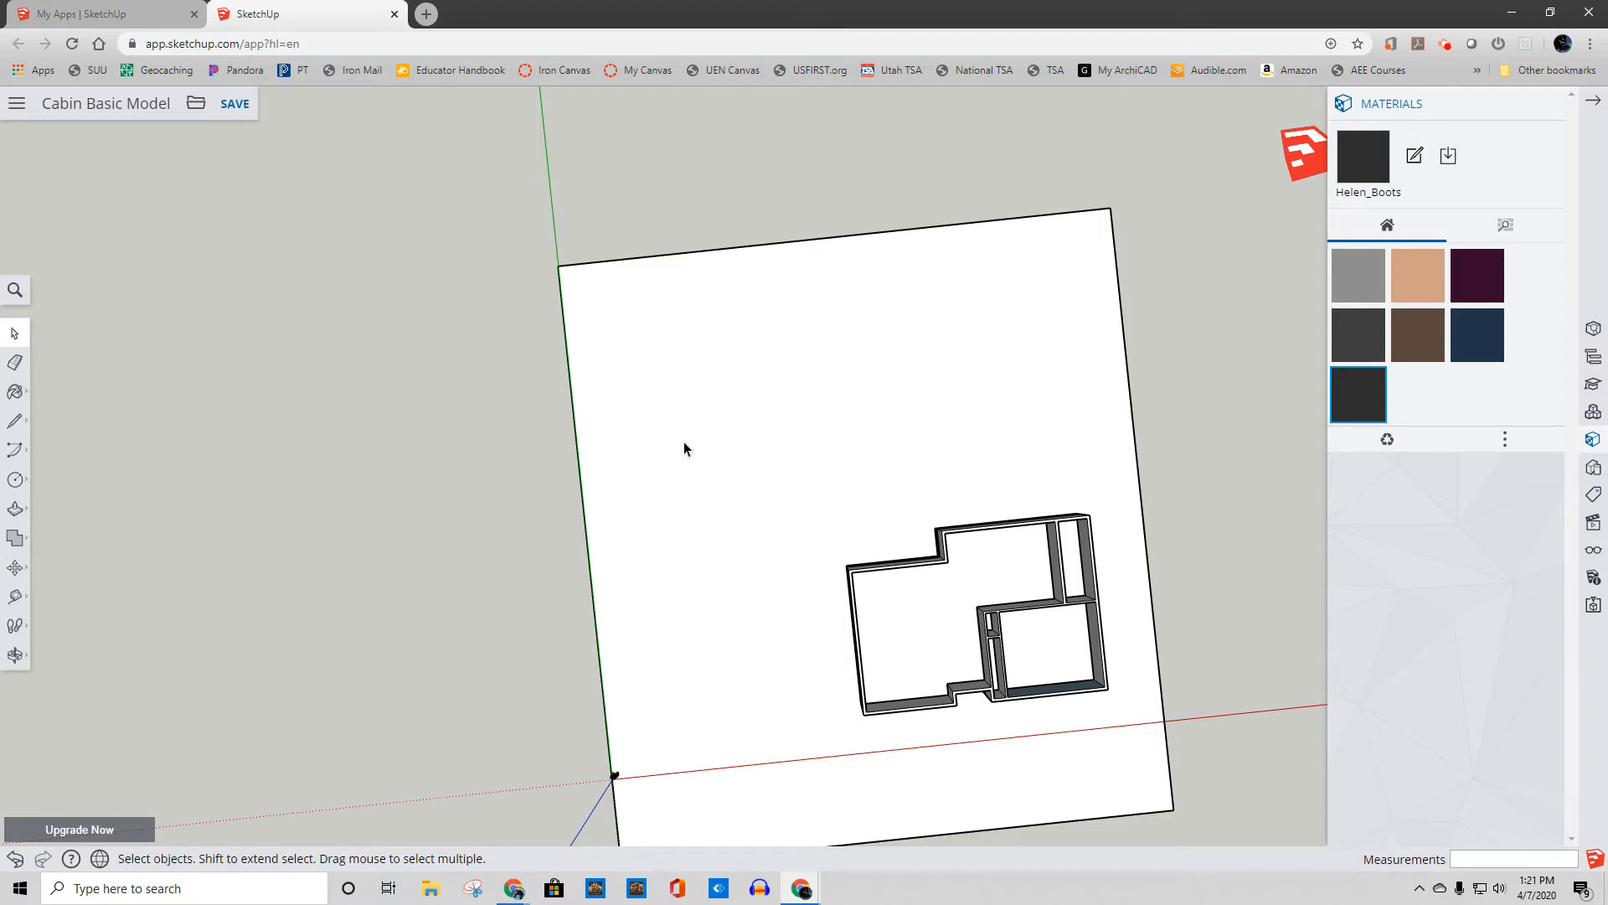
# Undo the marker's painting, extrusion, dividing lines and circle on the lot
pyautogui.moveTo(678, 521); pyautogui.dragTo(681, 661, button='middle')
pyautogui.scroll(10, 682, 661)
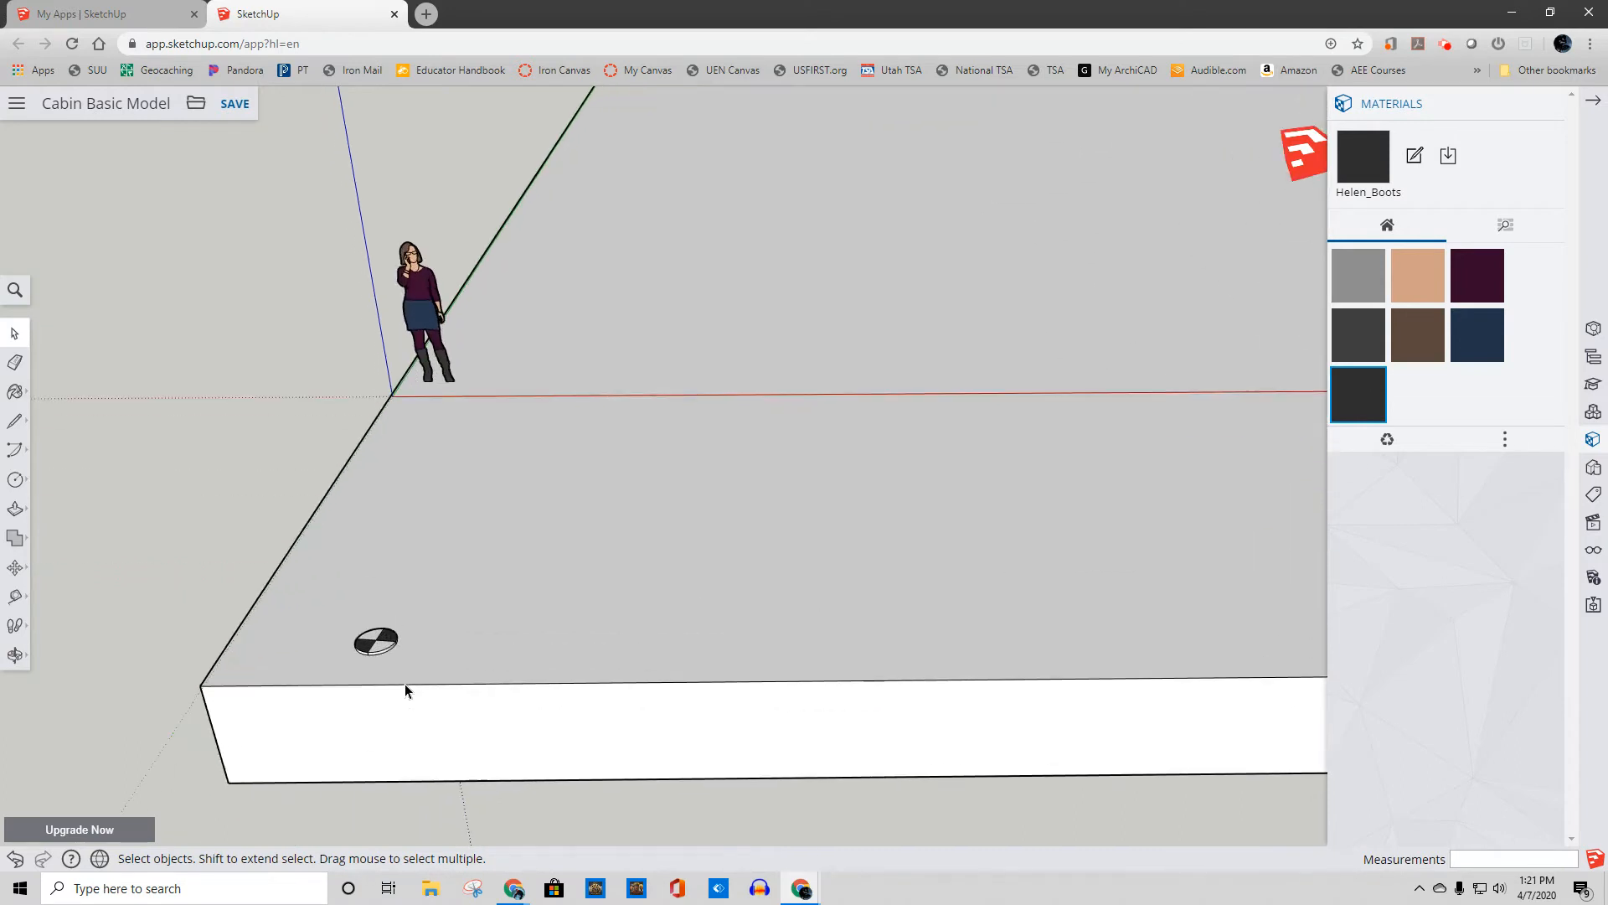
pyautogui.scroll(2, 405, 683)
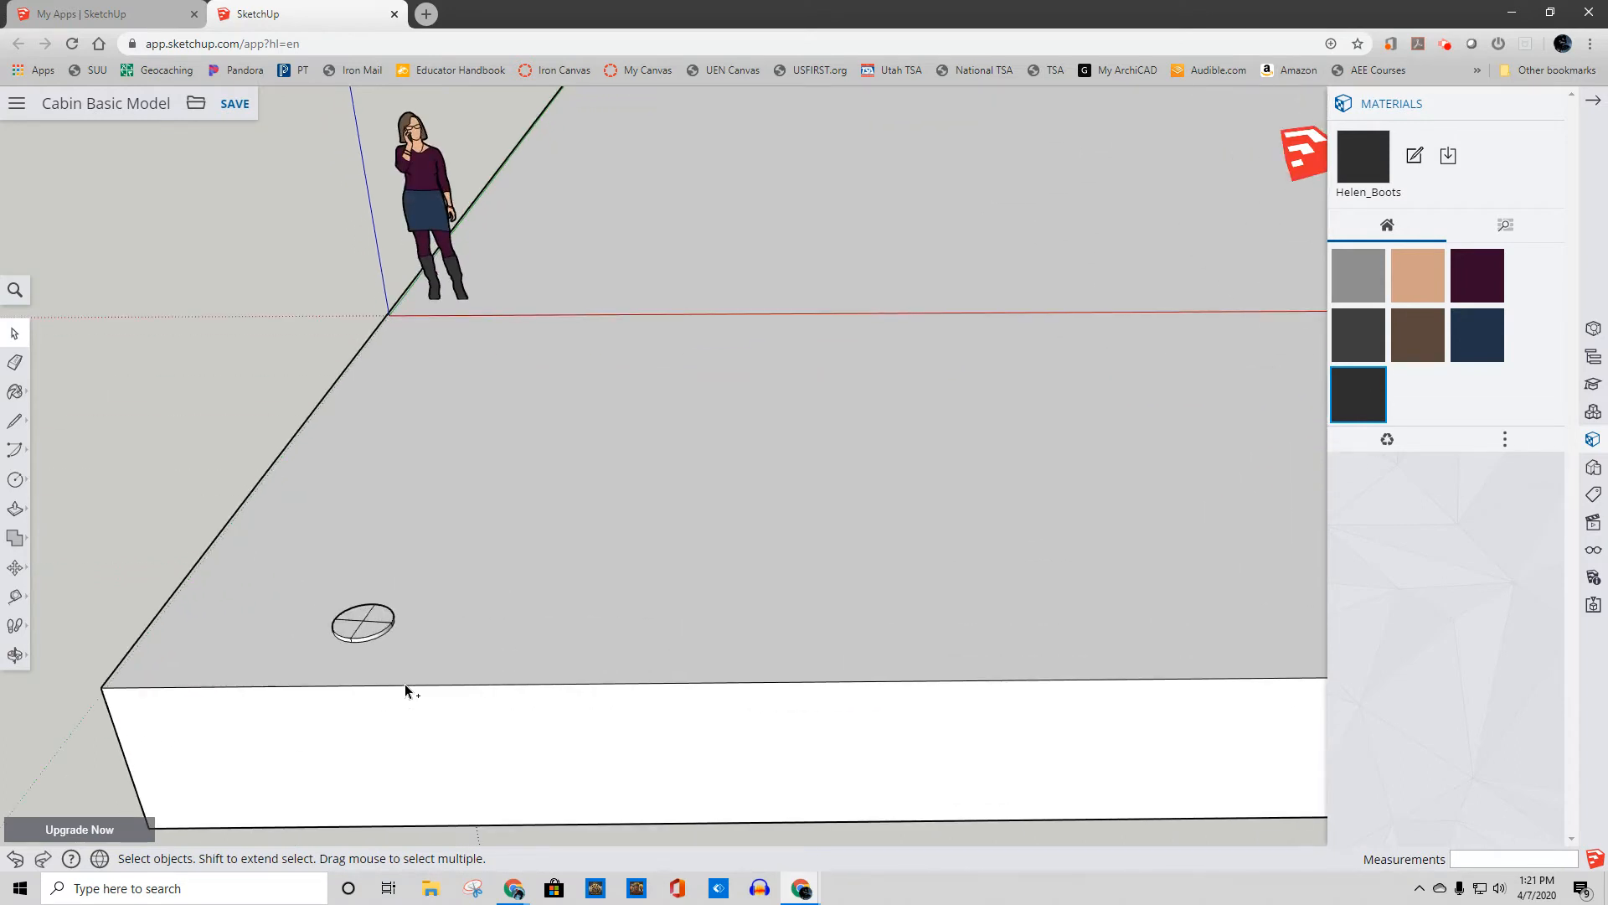
pyautogui.hotkey('ctrl', 'z')
pyautogui.hotkey('ctrl', 'z')
pyautogui.hotkey('ctrl', 'z')
pyautogui.scroll(-5, 381, 614)
pyautogui.moveTo(430, 592); pyautogui.dragTo(484, 492, button='middle')
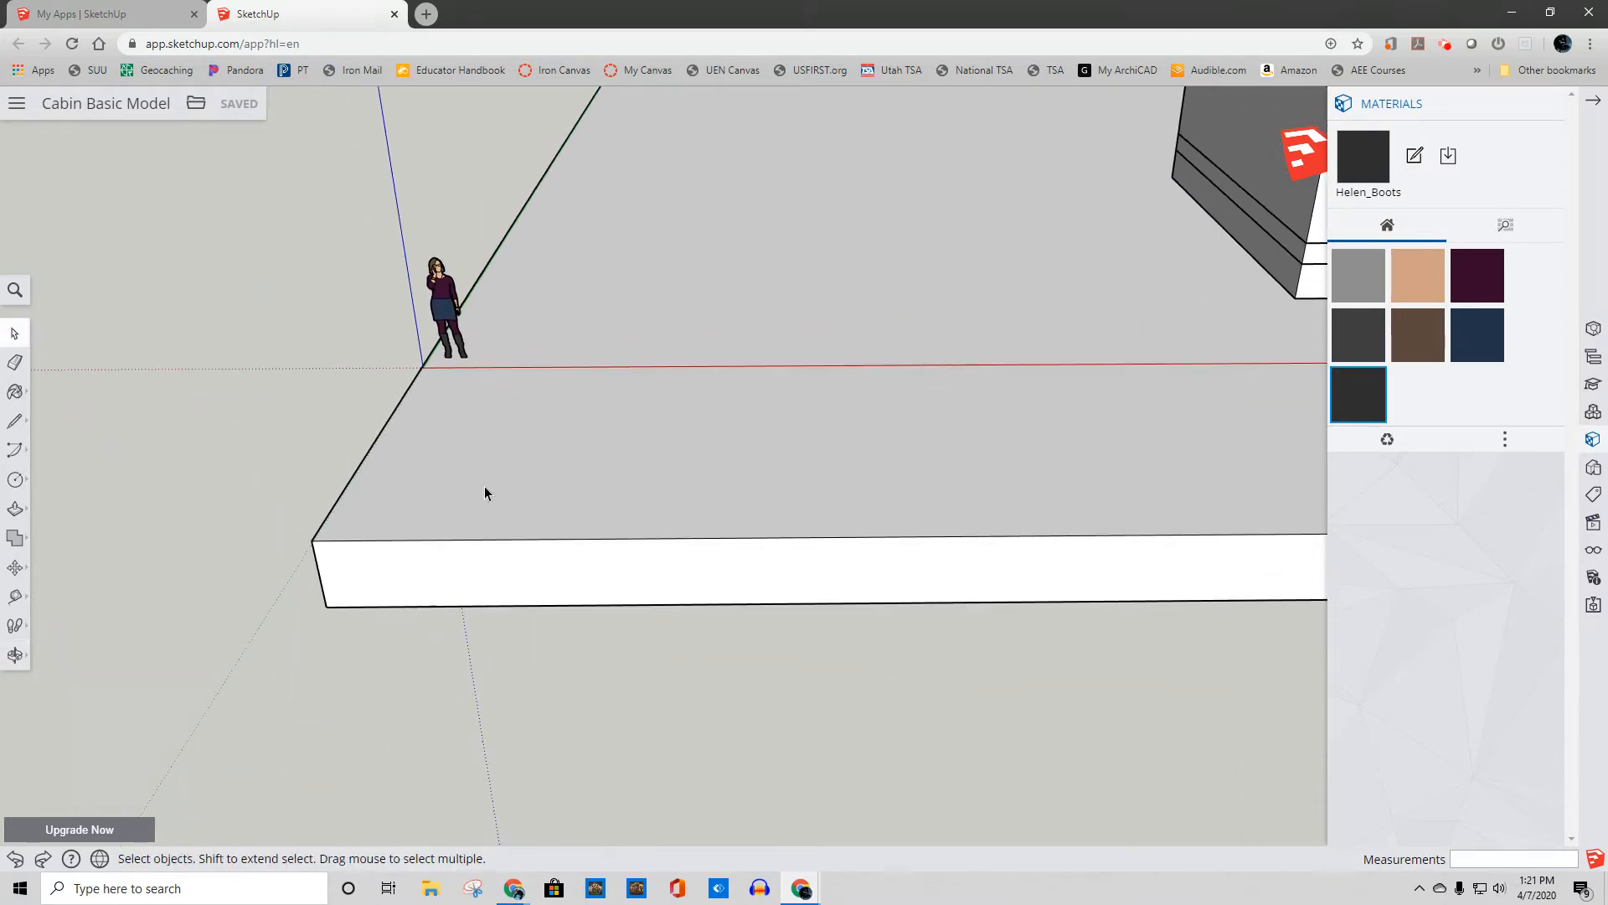
# Draw a square with 5280-inch sides beside the lot, starting on the red axis and closing at the start point
pyautogui.scroll(-5, 702, 561)
pyautogui.moveTo(702, 562)
pyautogui.mouseDown(button='middle')
pyautogui.moveTo(581, 575)
pyautogui.moveTo(718, 520)
pyautogui.moveTo(721, 578)
pyautogui.mouseUp(button='middle')
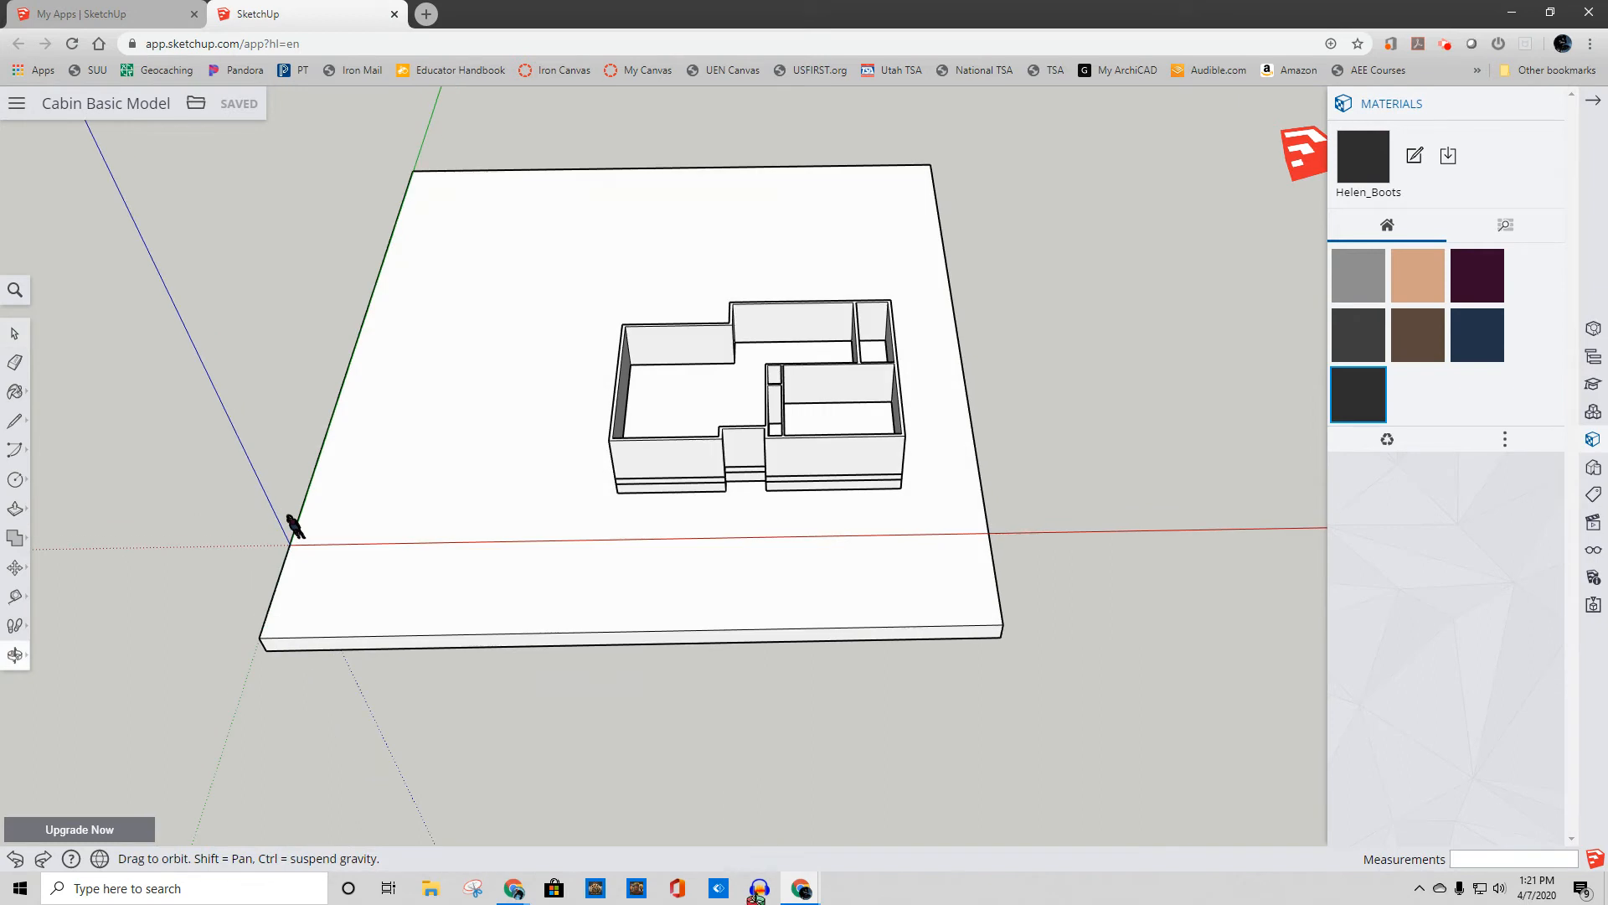
pyautogui.scroll(-8, 863, 711)
pyautogui.moveTo(952, 672); pyautogui.dragTo(528, 592, button='middle')
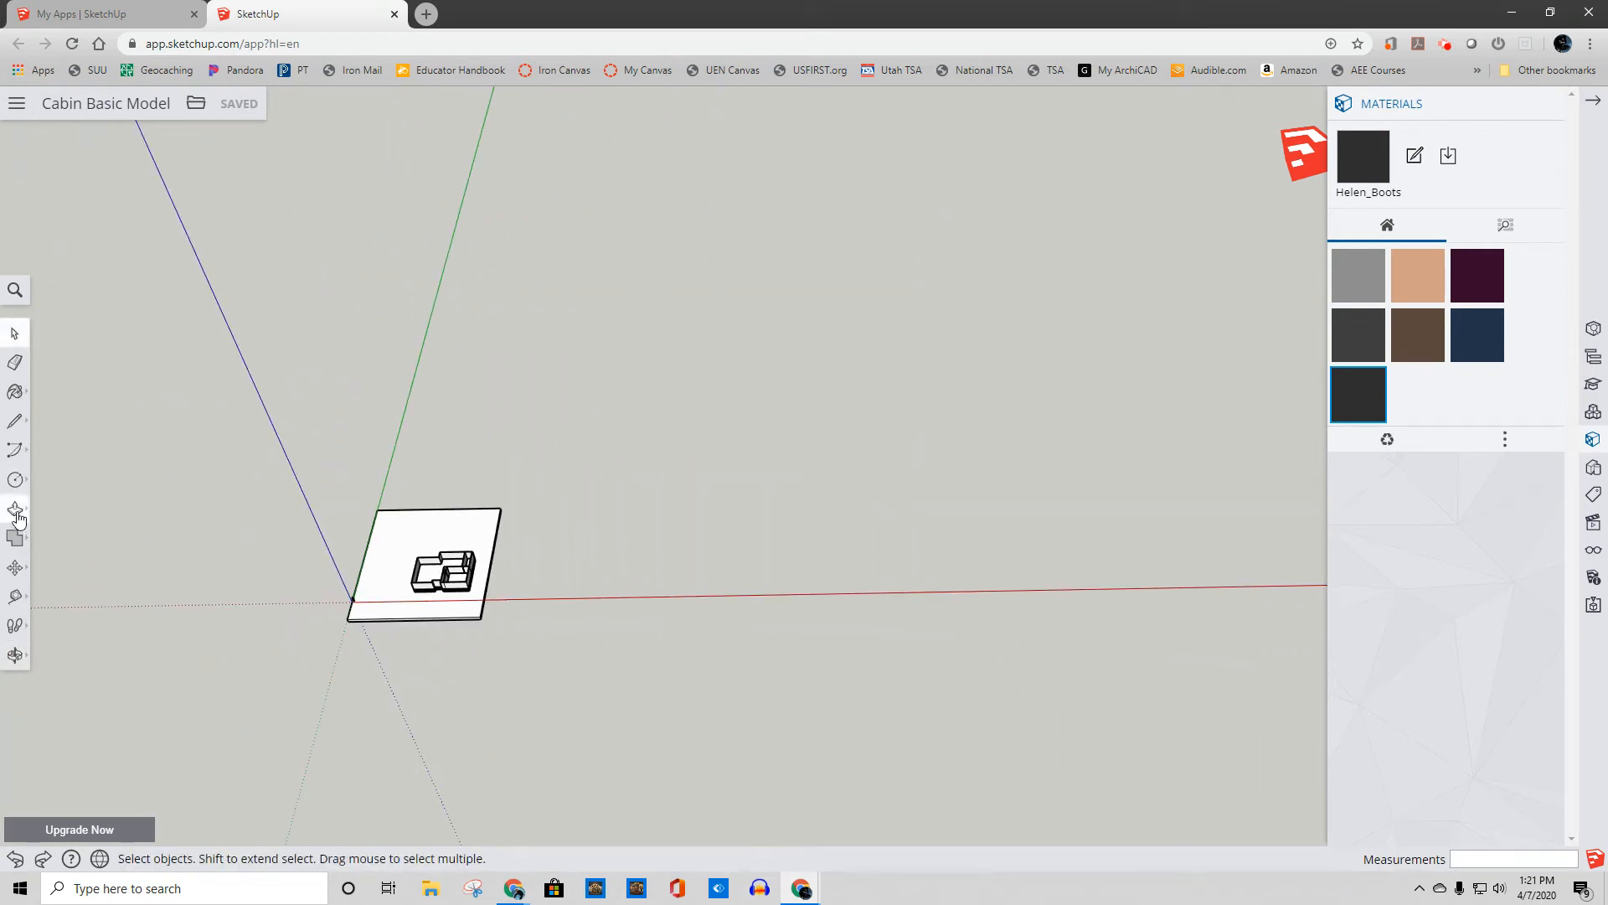
pyautogui.click(14, 420)
pyautogui.click(729, 591)
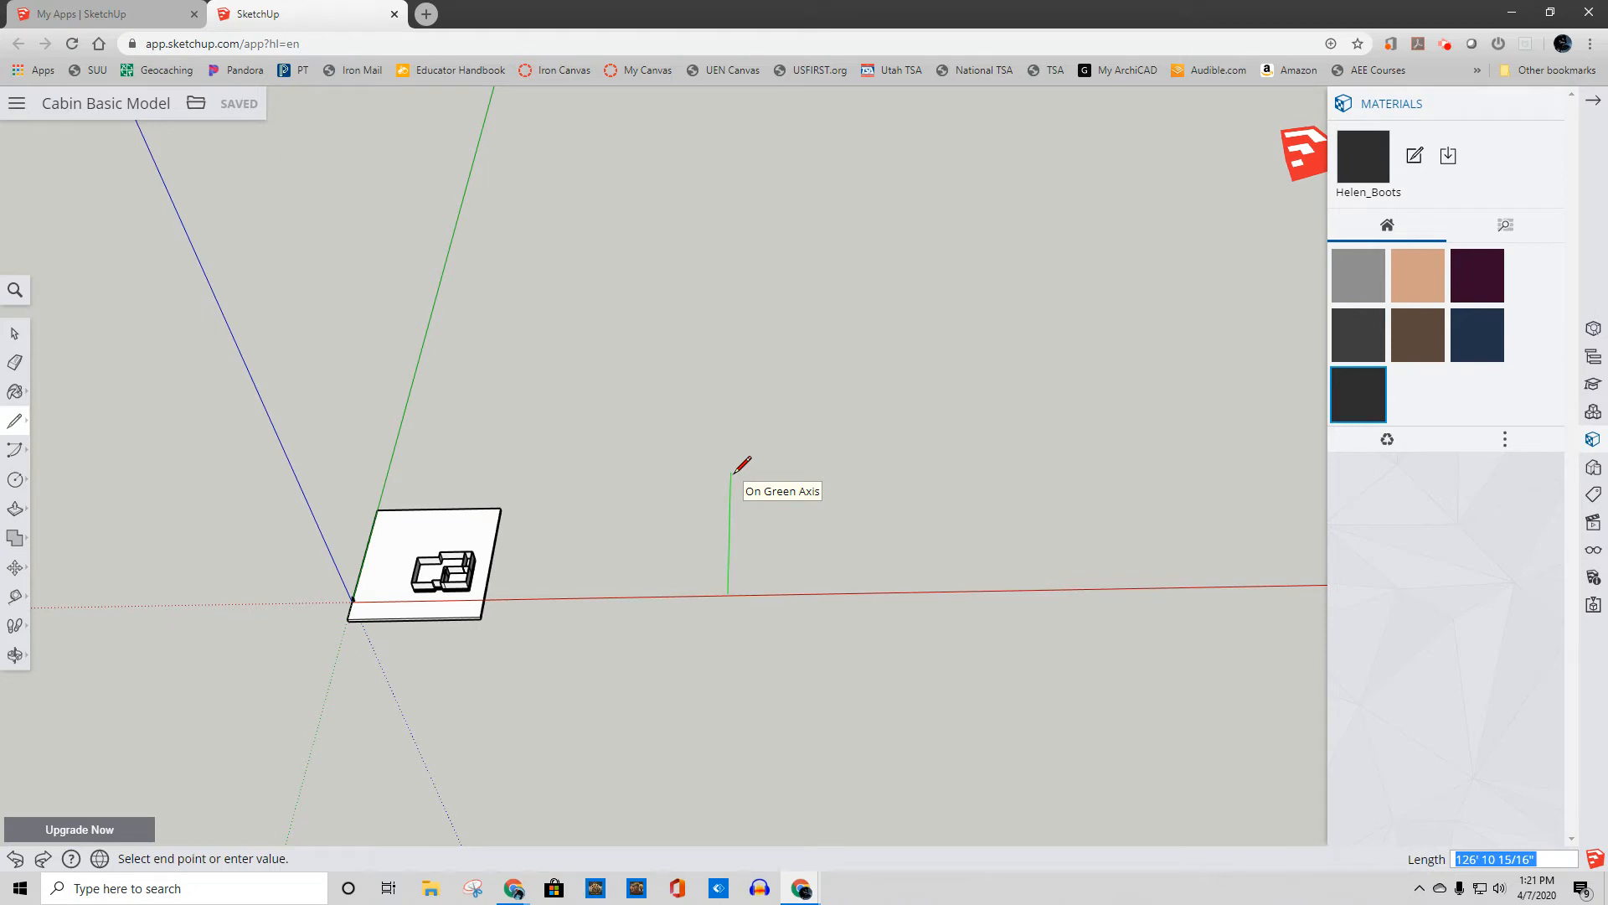
pyautogui.write('5280')
pyautogui.press('Return')
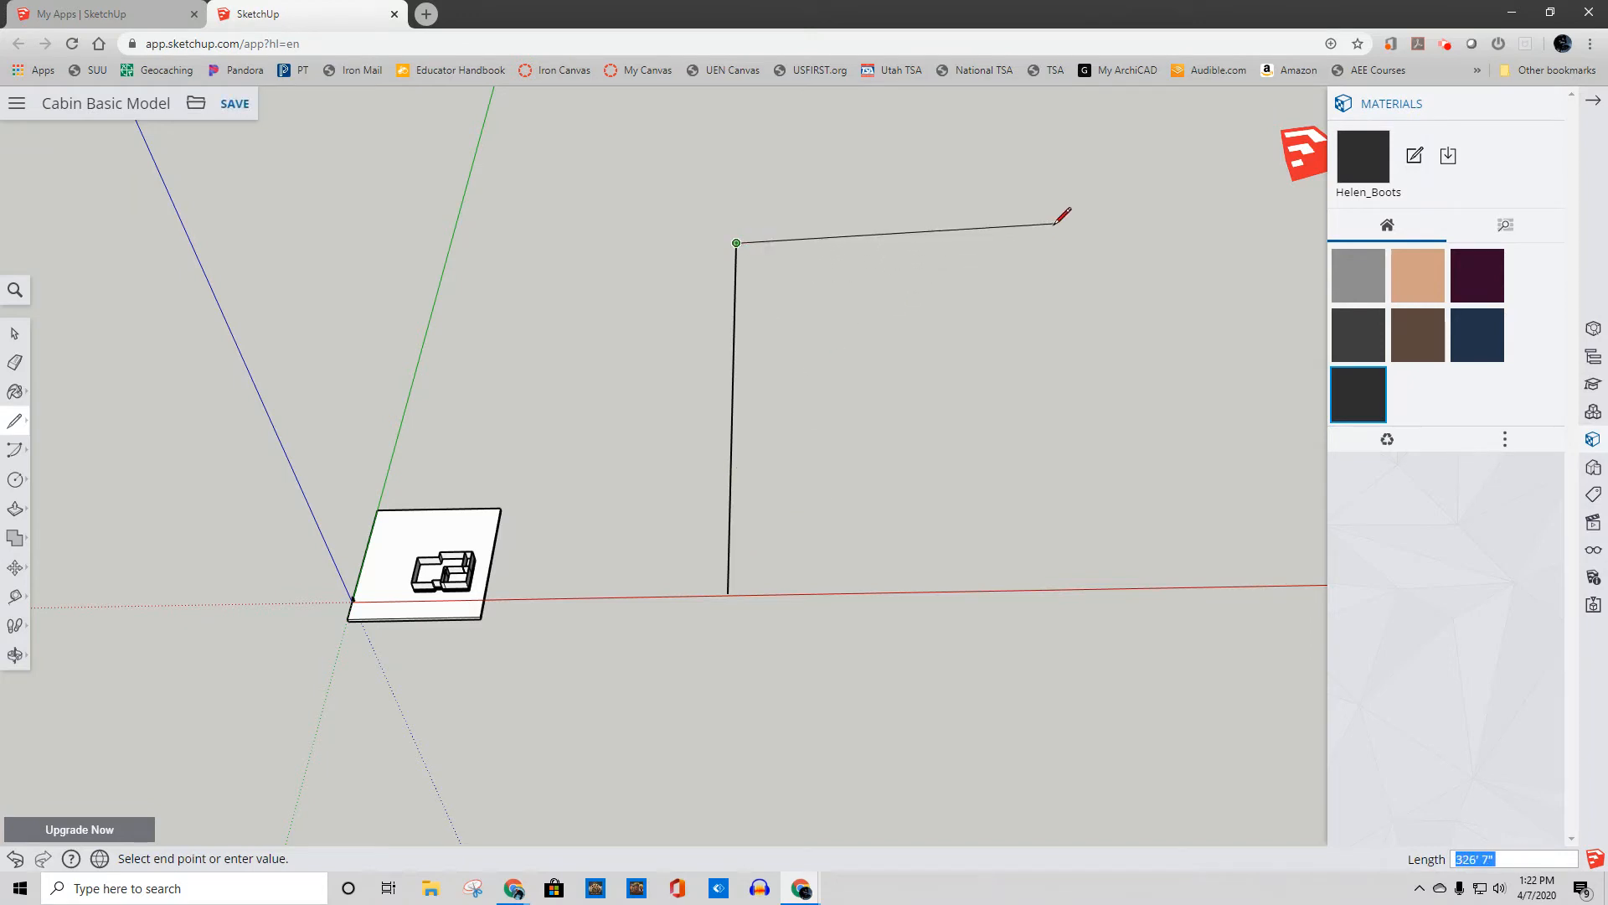
pyautogui.write('5280')
pyautogui.press('Return')
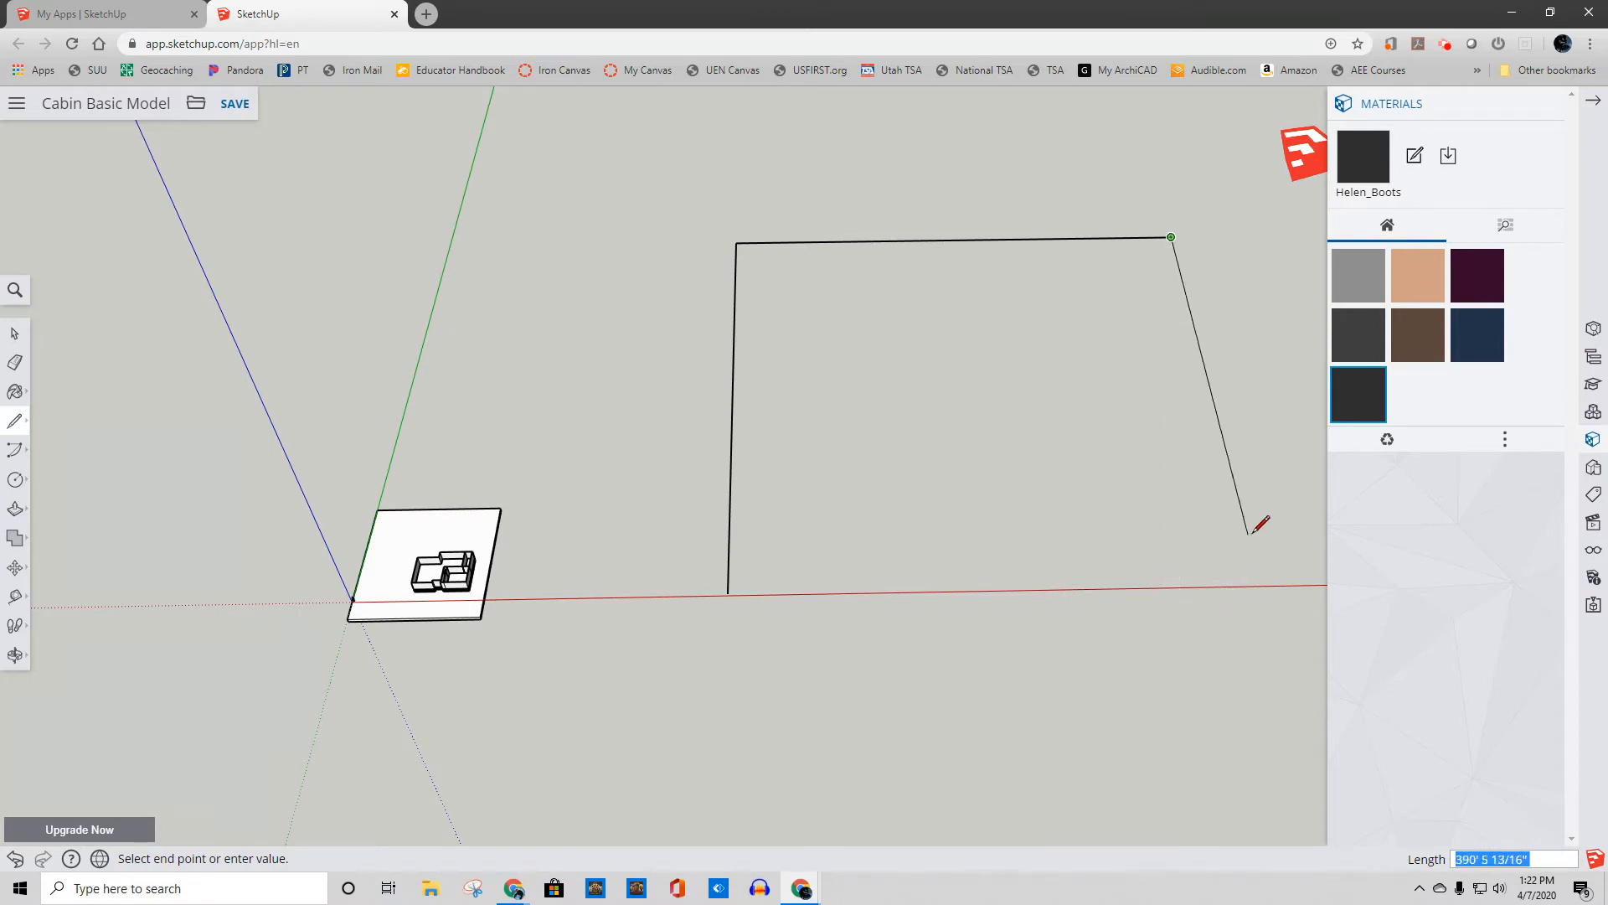
pyautogui.click(1295, 584)
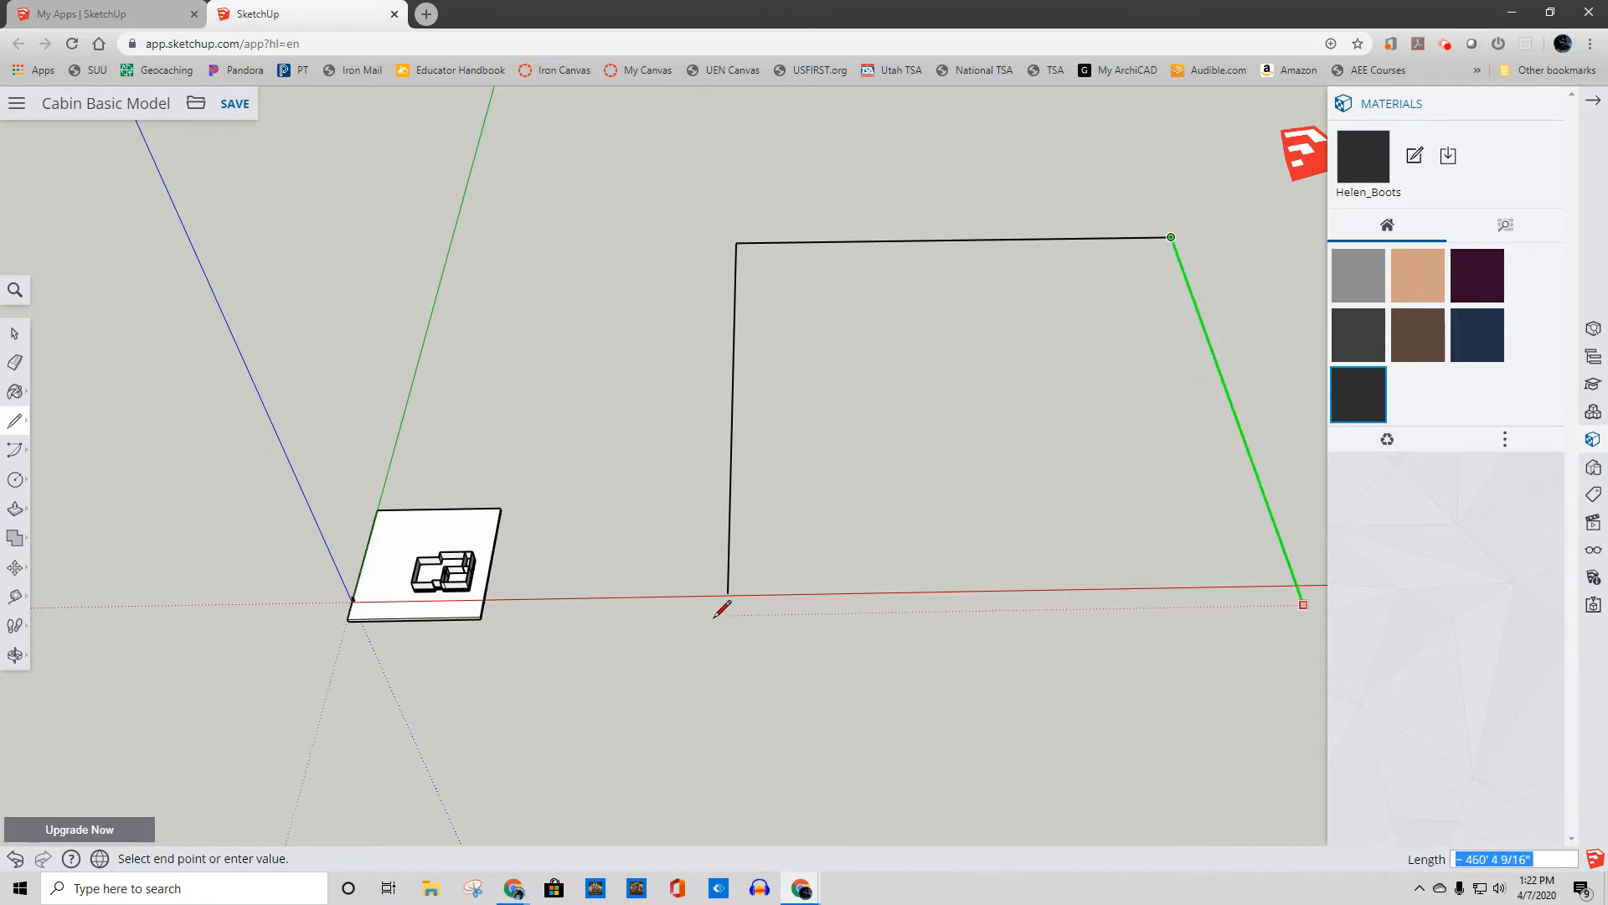
pyautogui.click(728, 593)
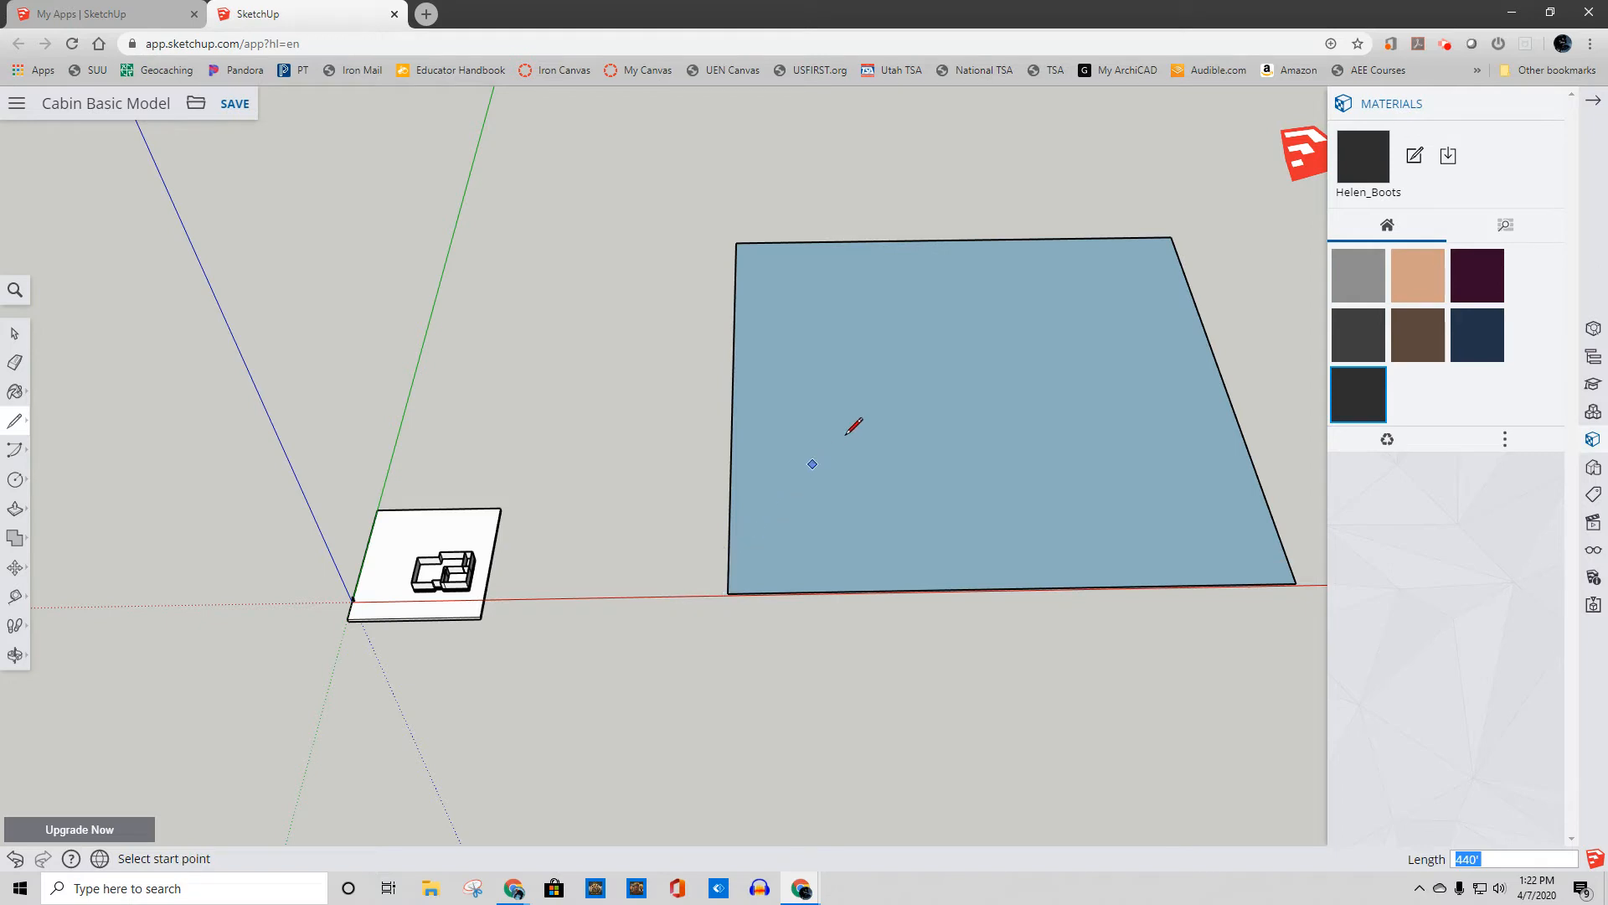
# Divide the large square into four equal quarters with lines connecting the midpoints of opposite edges
pyautogui.click(954, 239)
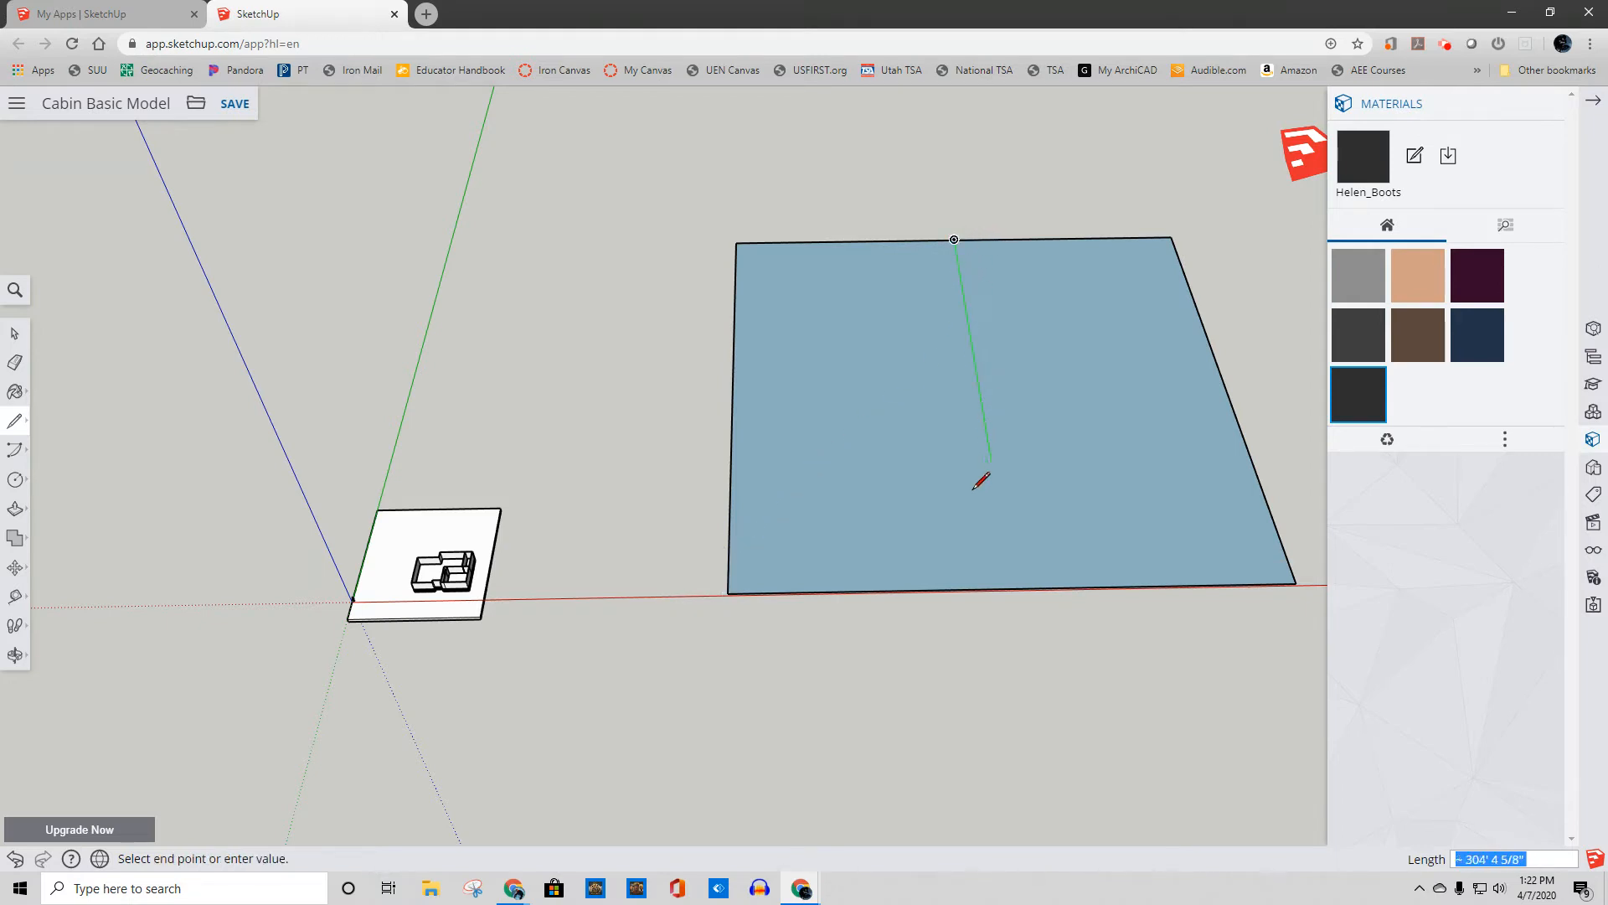
pyautogui.click(1012, 588)
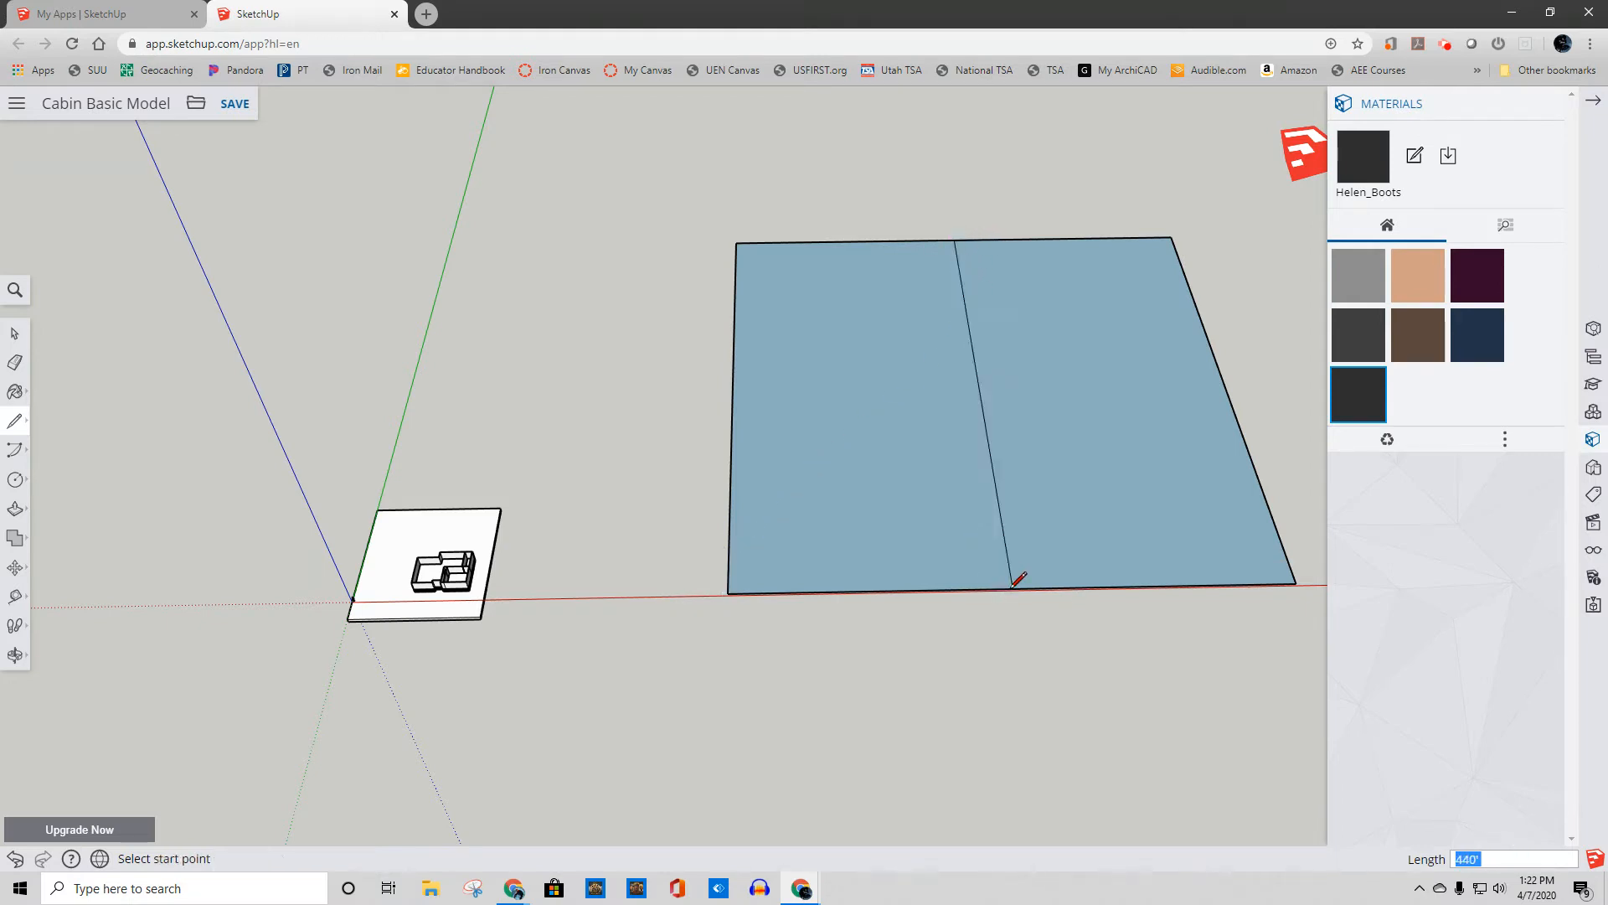
pyautogui.click(979, 391)
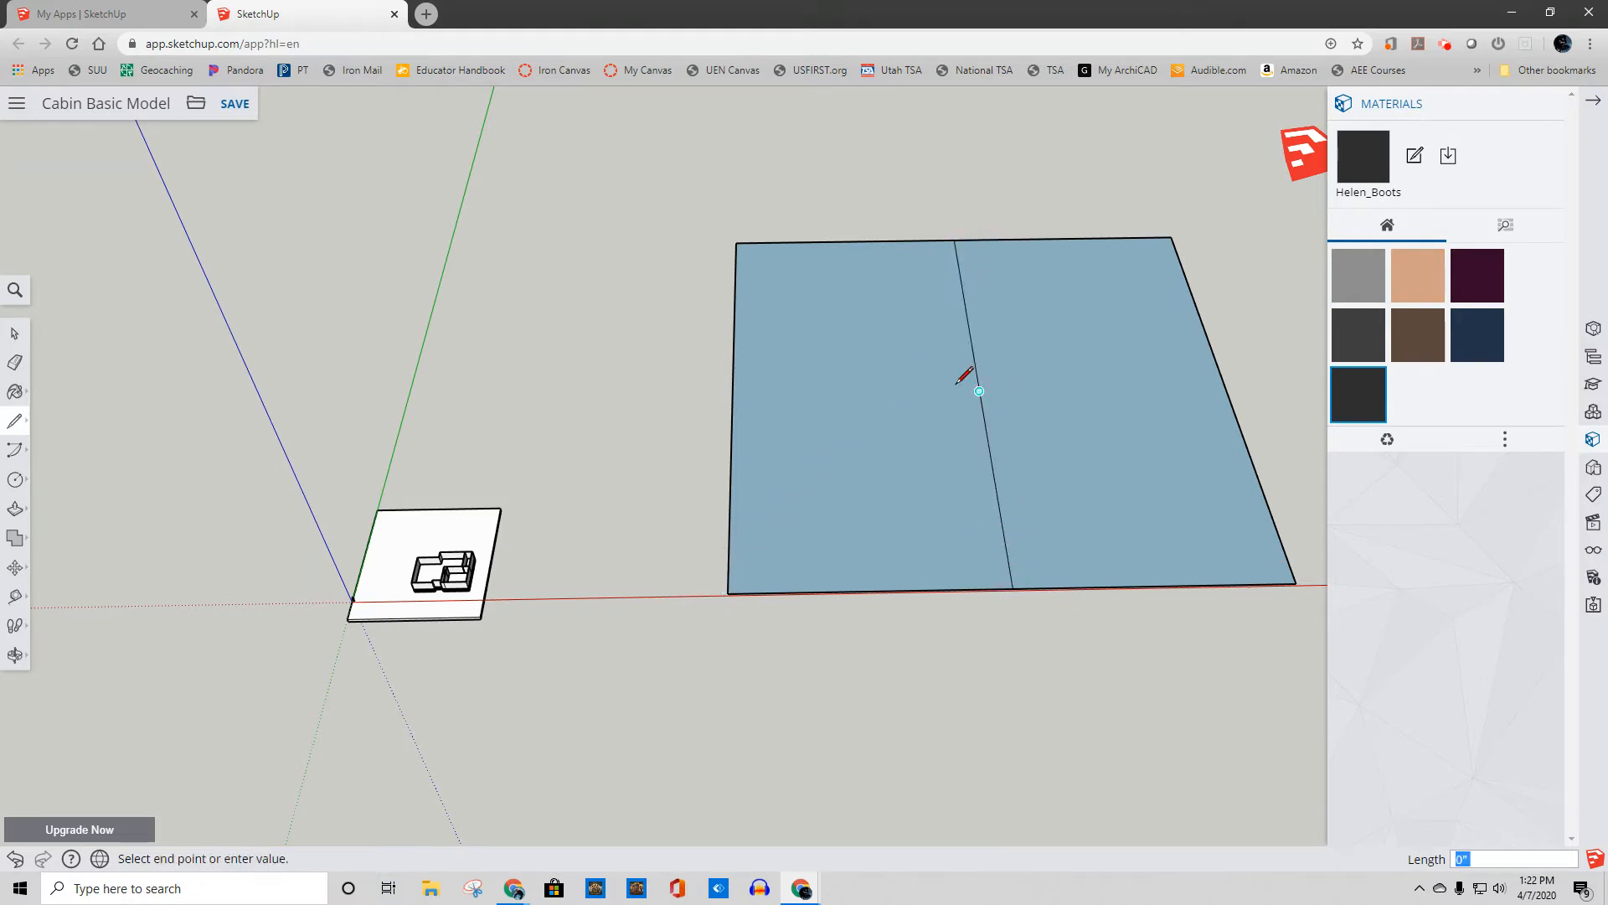
pyautogui.click(734, 393)
pyautogui.click(979, 392)
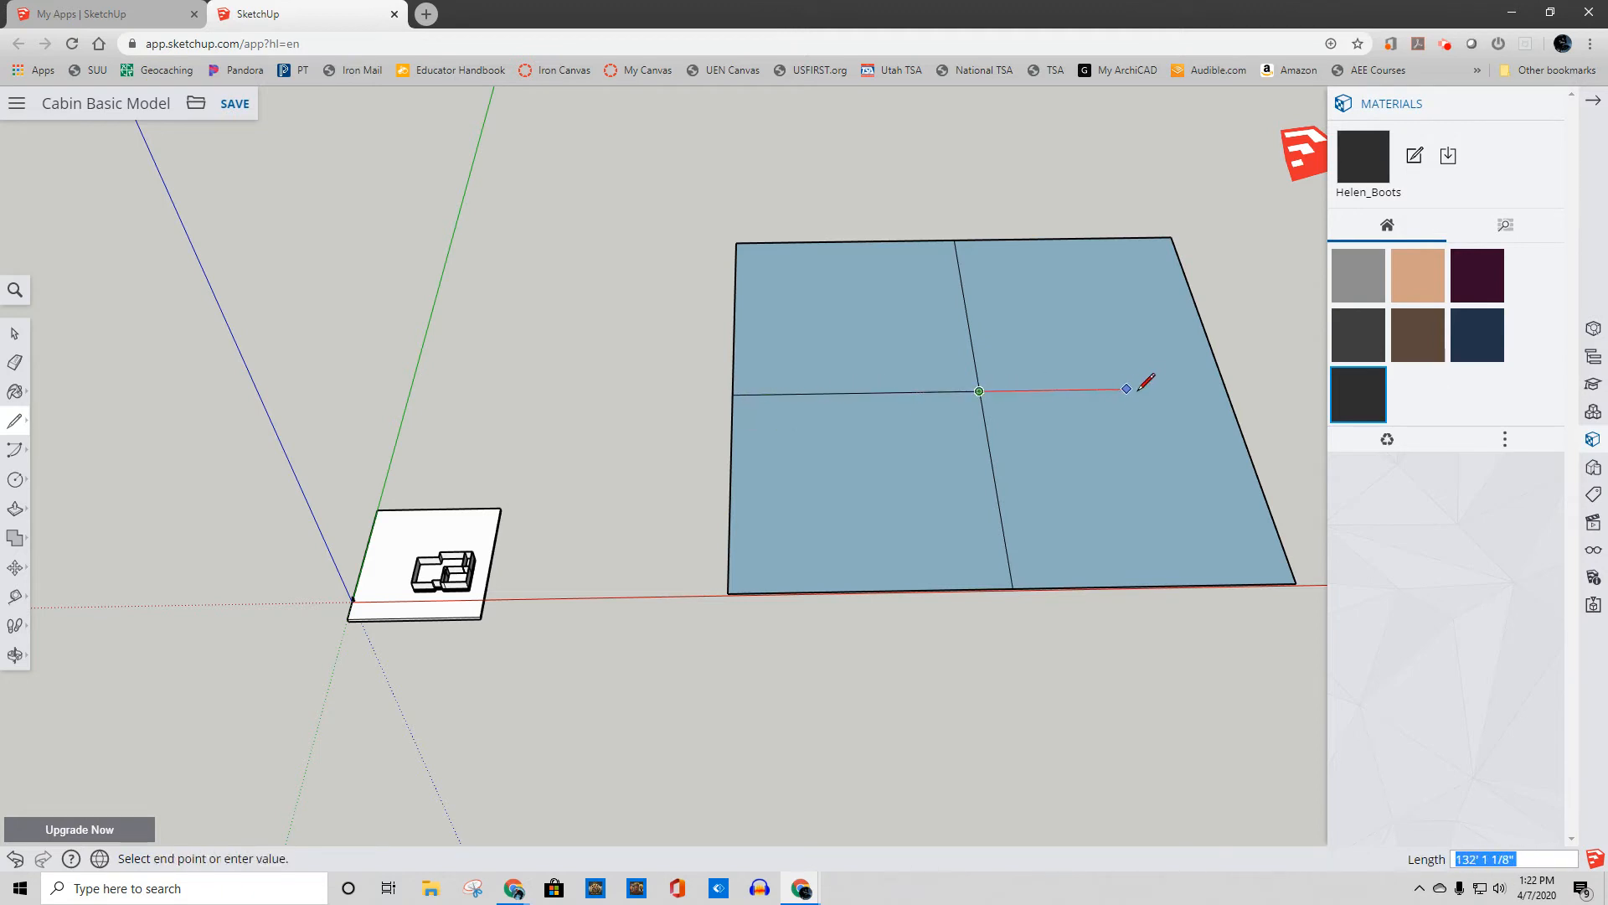
pyautogui.click(1226, 388)
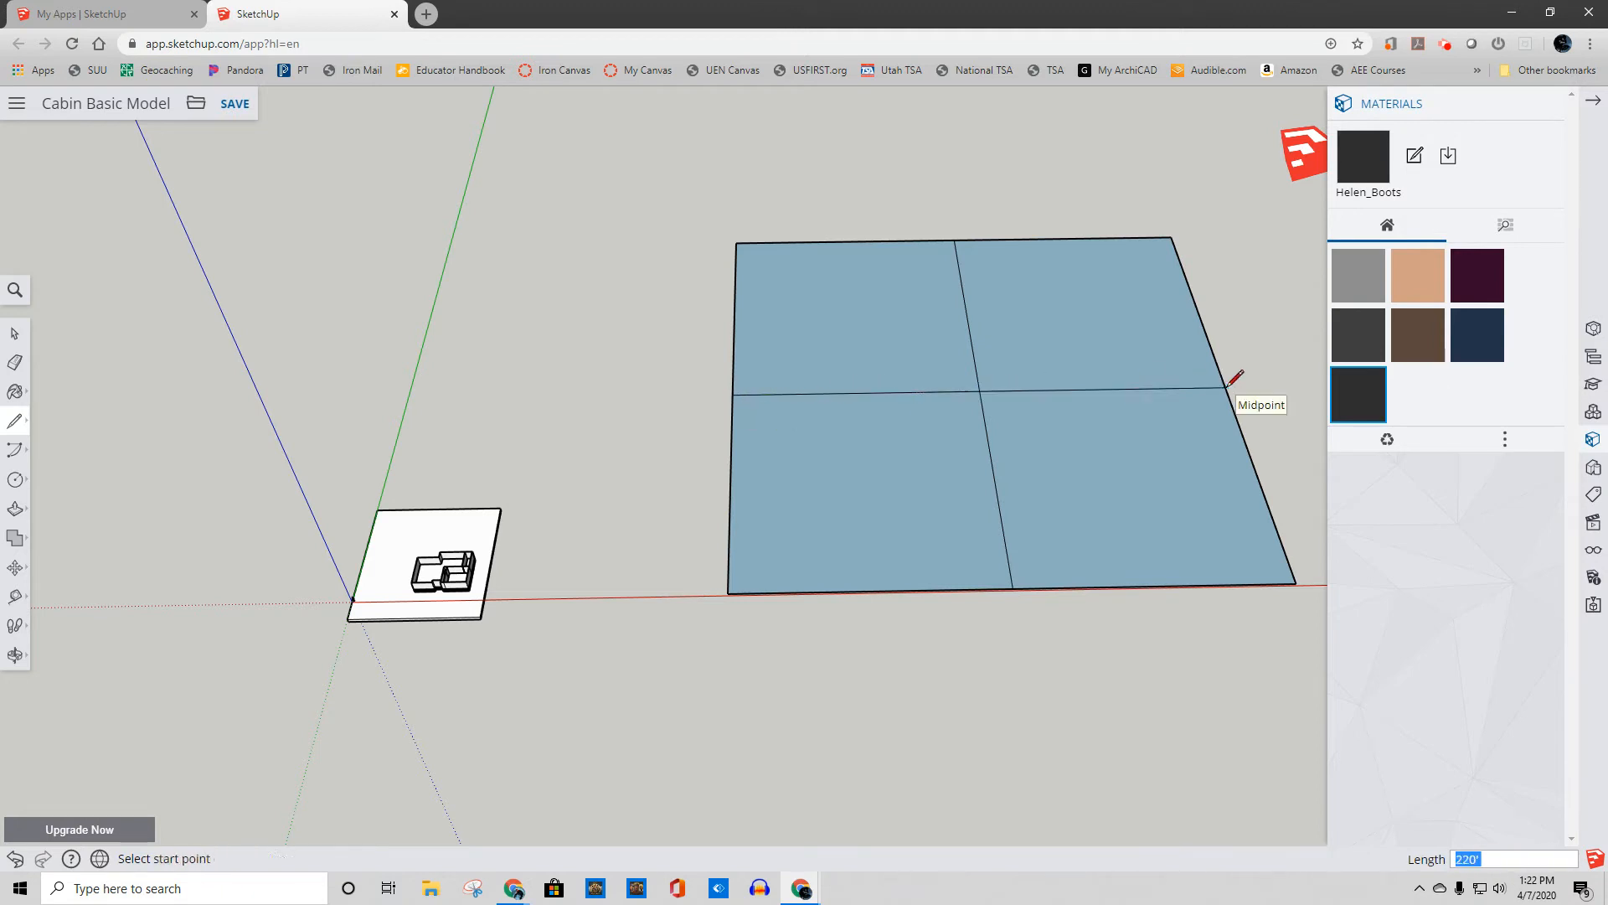
# Halve the square's back-left quarter with a line between opposite edge midpoints, and halve its inner half crosswise the same way
pyautogui.click(855, 391)
pyautogui.click(845, 242)
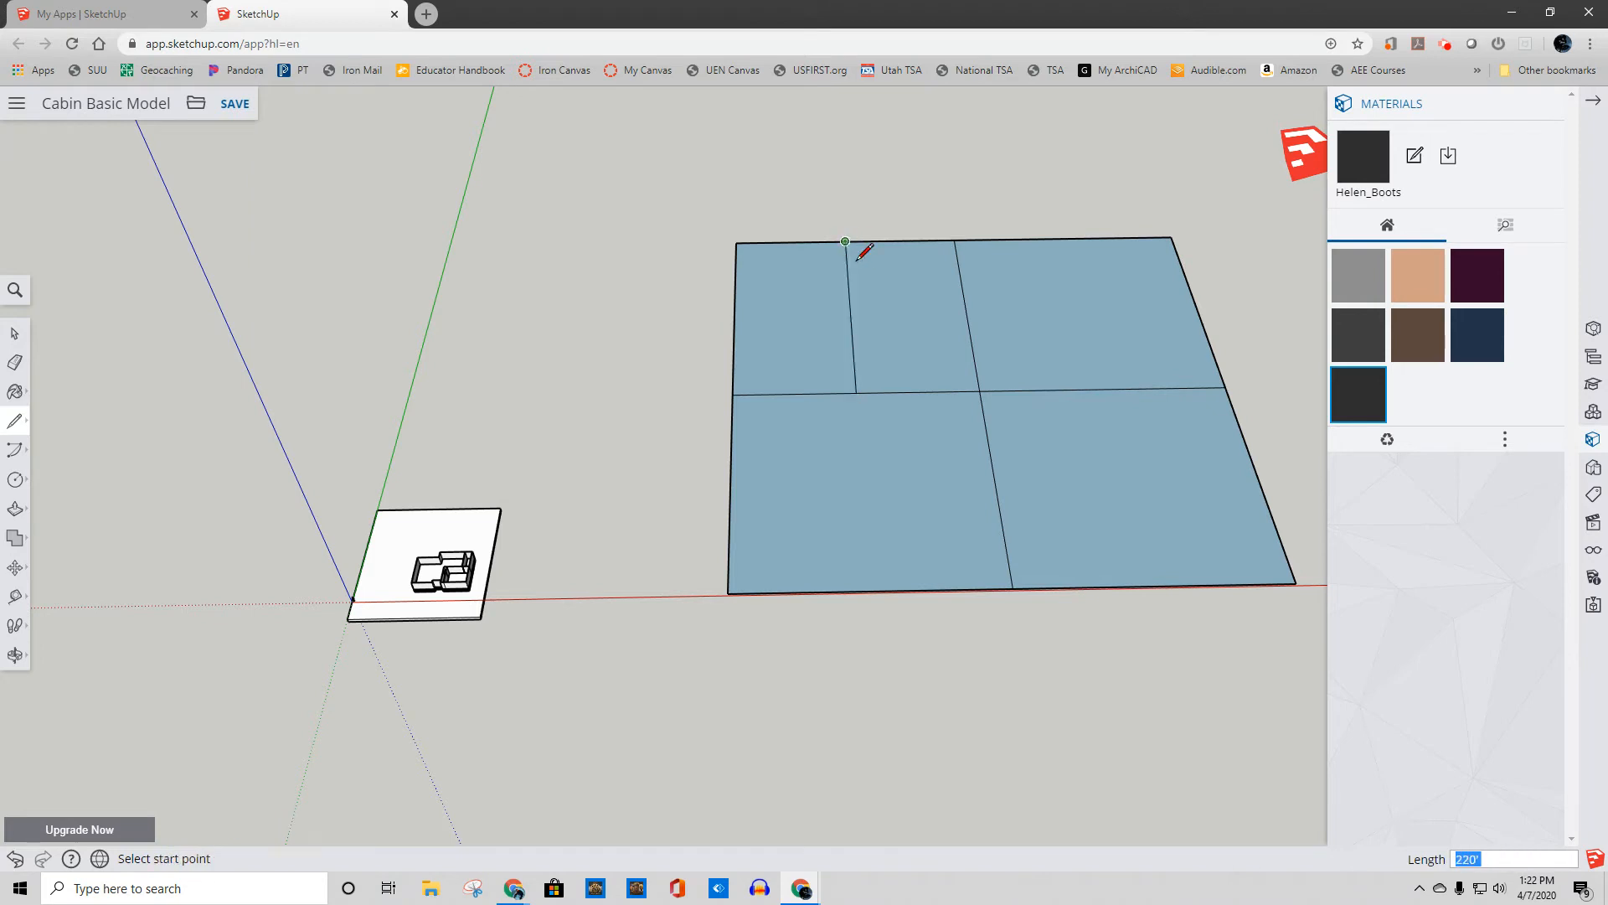
pyautogui.click(850, 312)
pyautogui.click(965, 311)
# Halve the parcel touching the large square's centre with a midpoint line, and divide its inner half crosswise
pyautogui.click(908, 312)
pyautogui.click(918, 391)
pyautogui.click(913, 350)
pyautogui.click(972, 349)
# Halve the small parcel above the last dividing line between its edge midpoints, and split its inner half crosswise
pyautogui.click(942, 350)
pyautogui.click(938, 311)
pyautogui.click(941, 331)
pyautogui.click(970, 329)
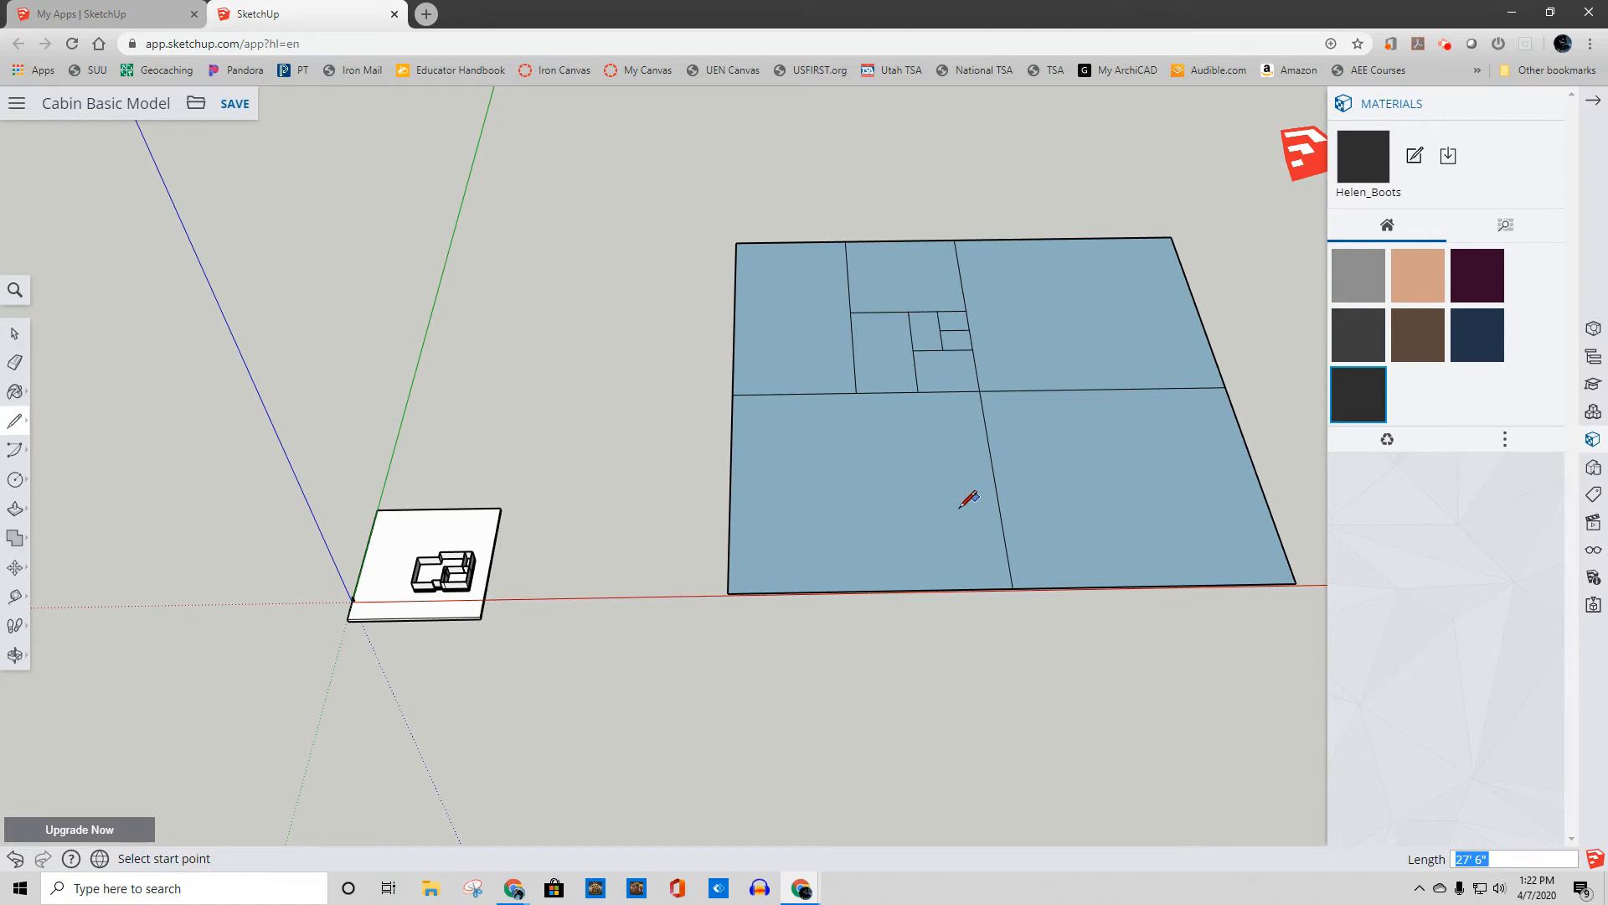
# Leave the Line tool and save the cabin model with its subdivided land square
pyautogui.click(11, 339)
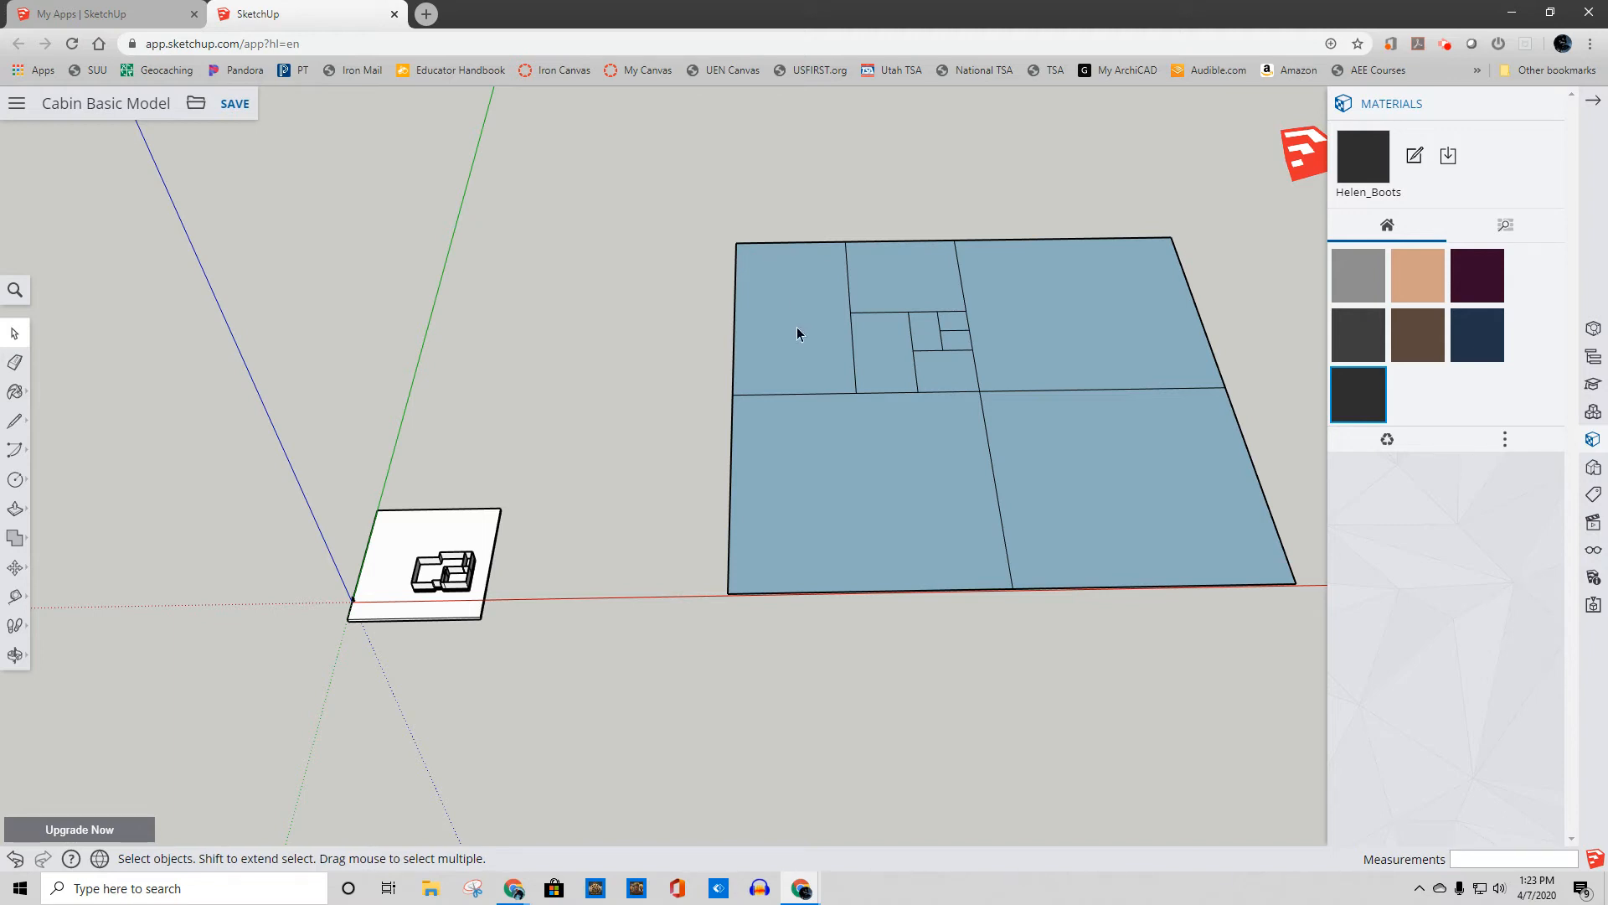
pyautogui.moveTo(921, 490); pyautogui.dragTo(765, 334, button='middle')
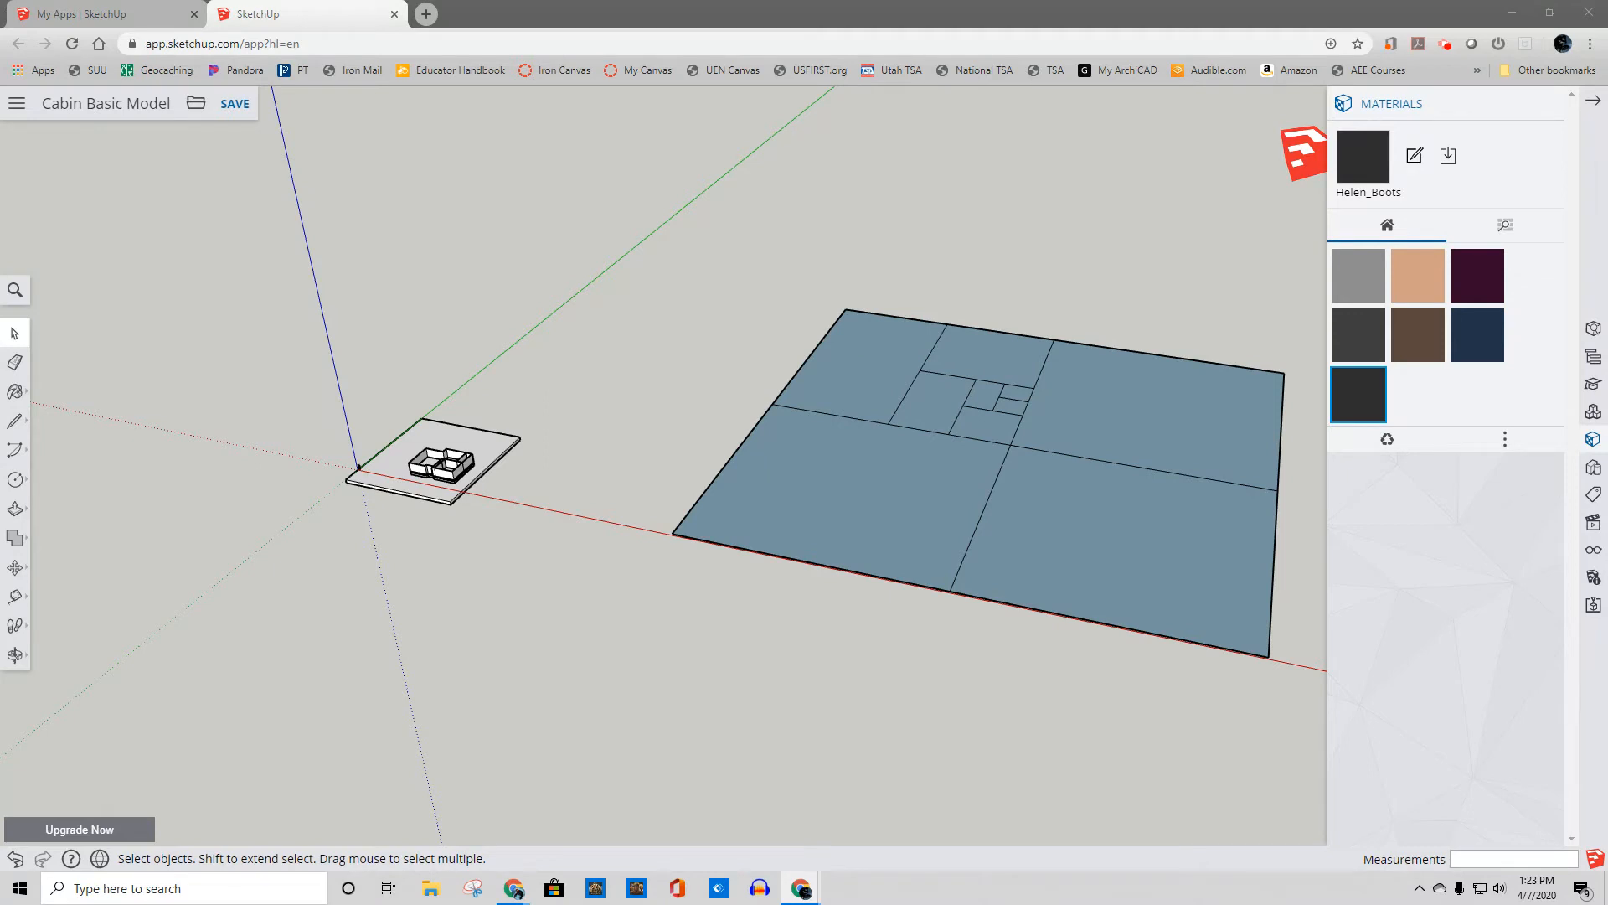
pyautogui.hotkey('ctrl', 's')
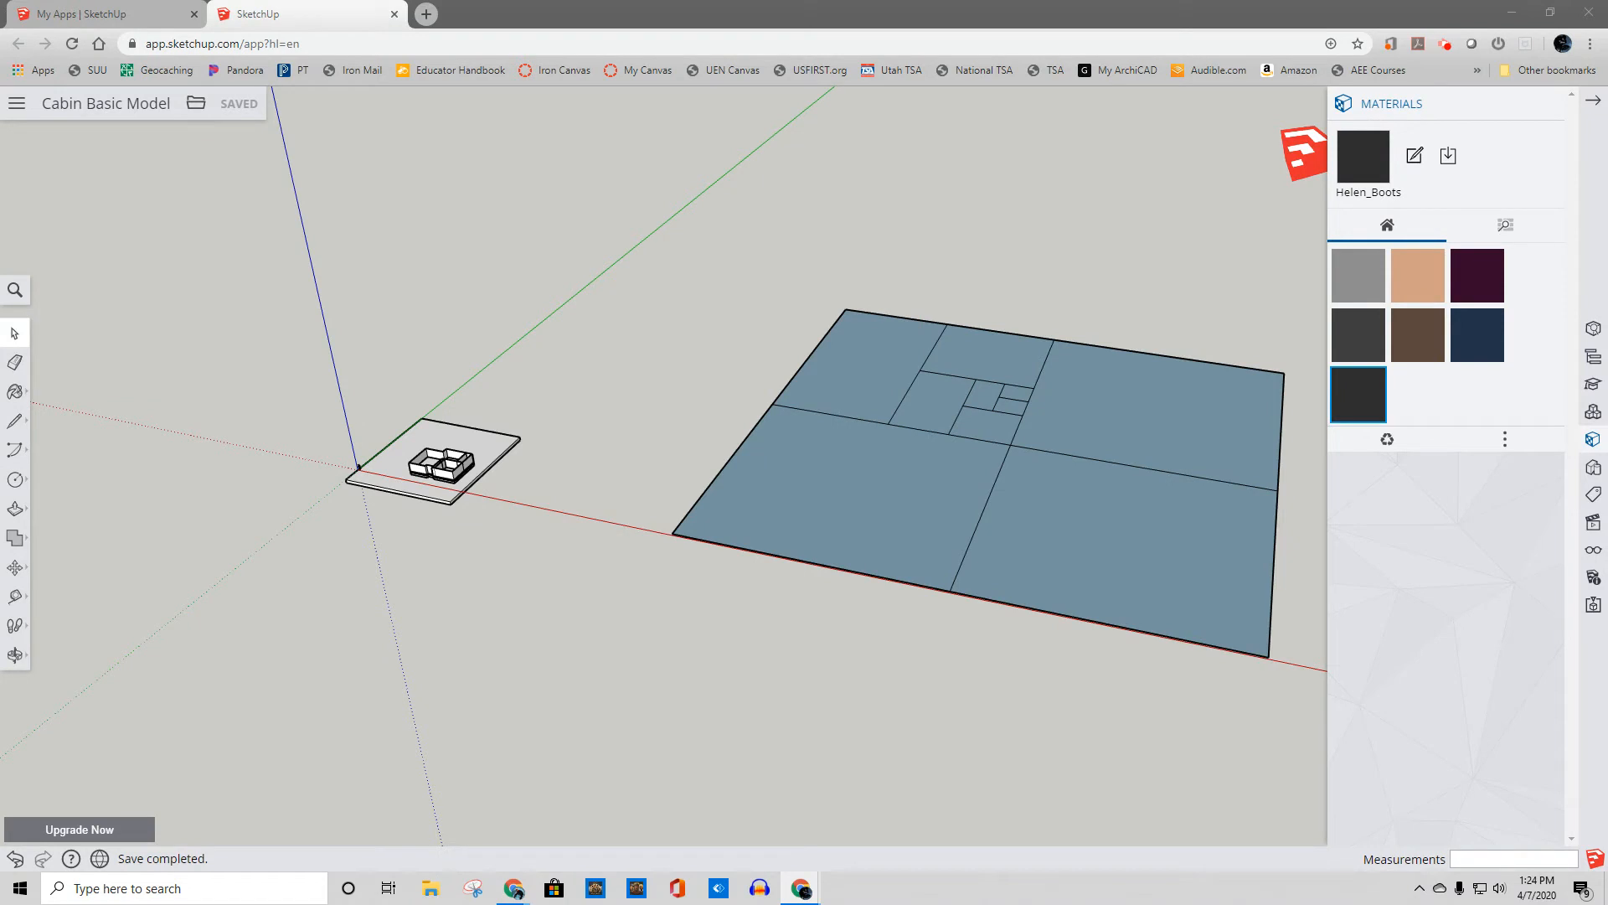
# Examine the Bureau of Land Management map of principal meridians and base lines at full size in its own tab, and close both map tabs
pyautogui.moveTo(753, 904); pyautogui.dragTo(486, 12)
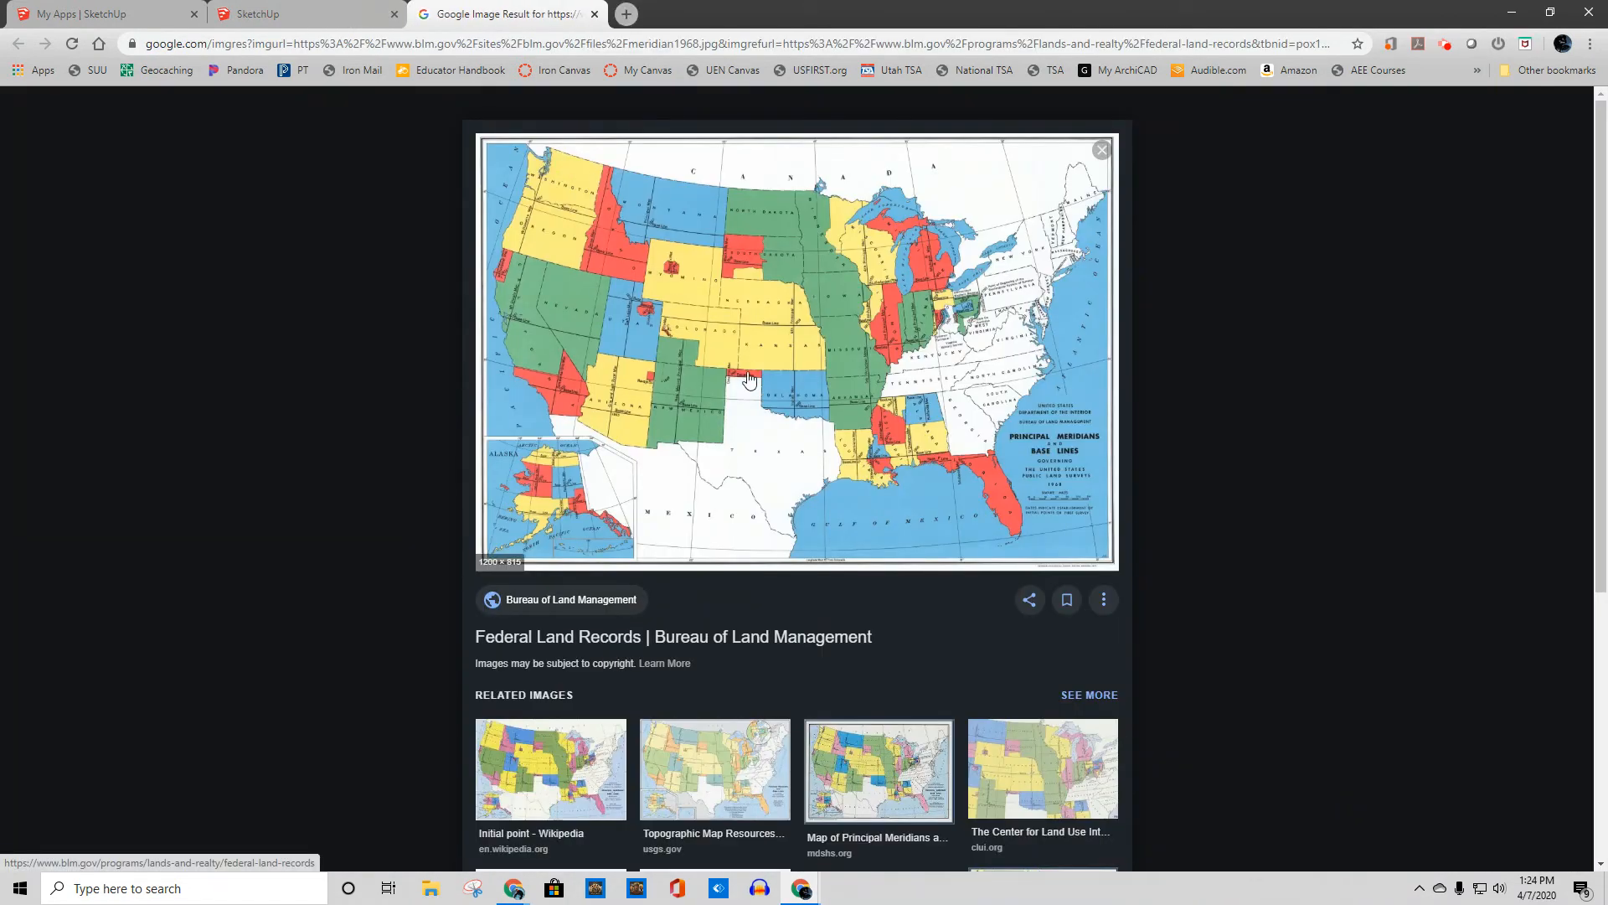
pyautogui.rightClick(640, 323)
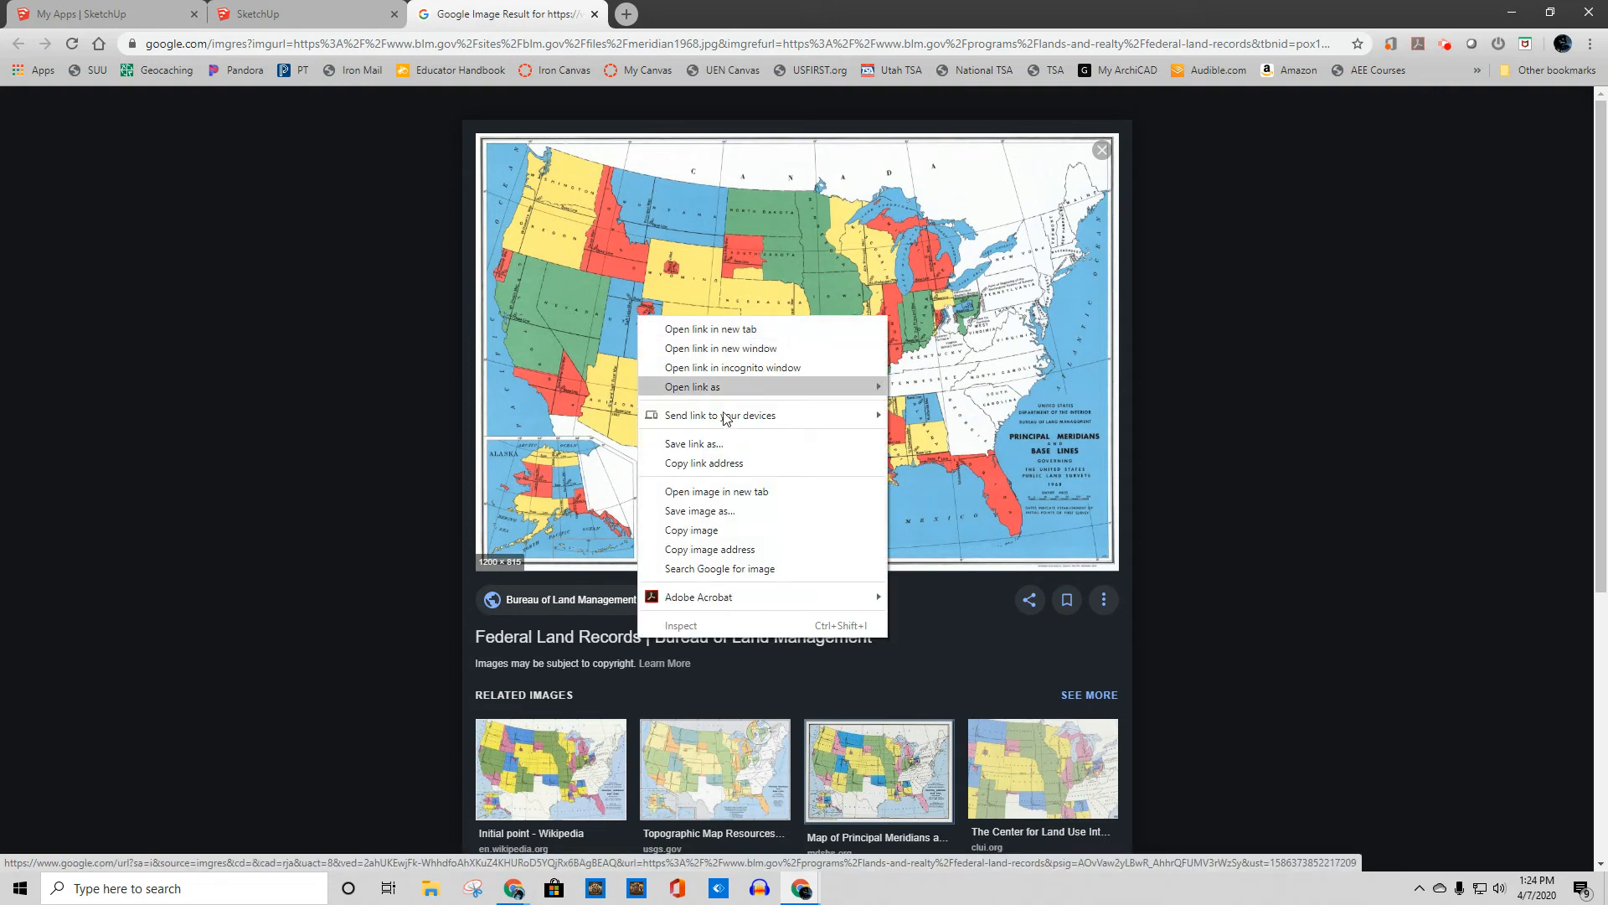
pyautogui.click(717, 494)
pyautogui.click(683, 15)
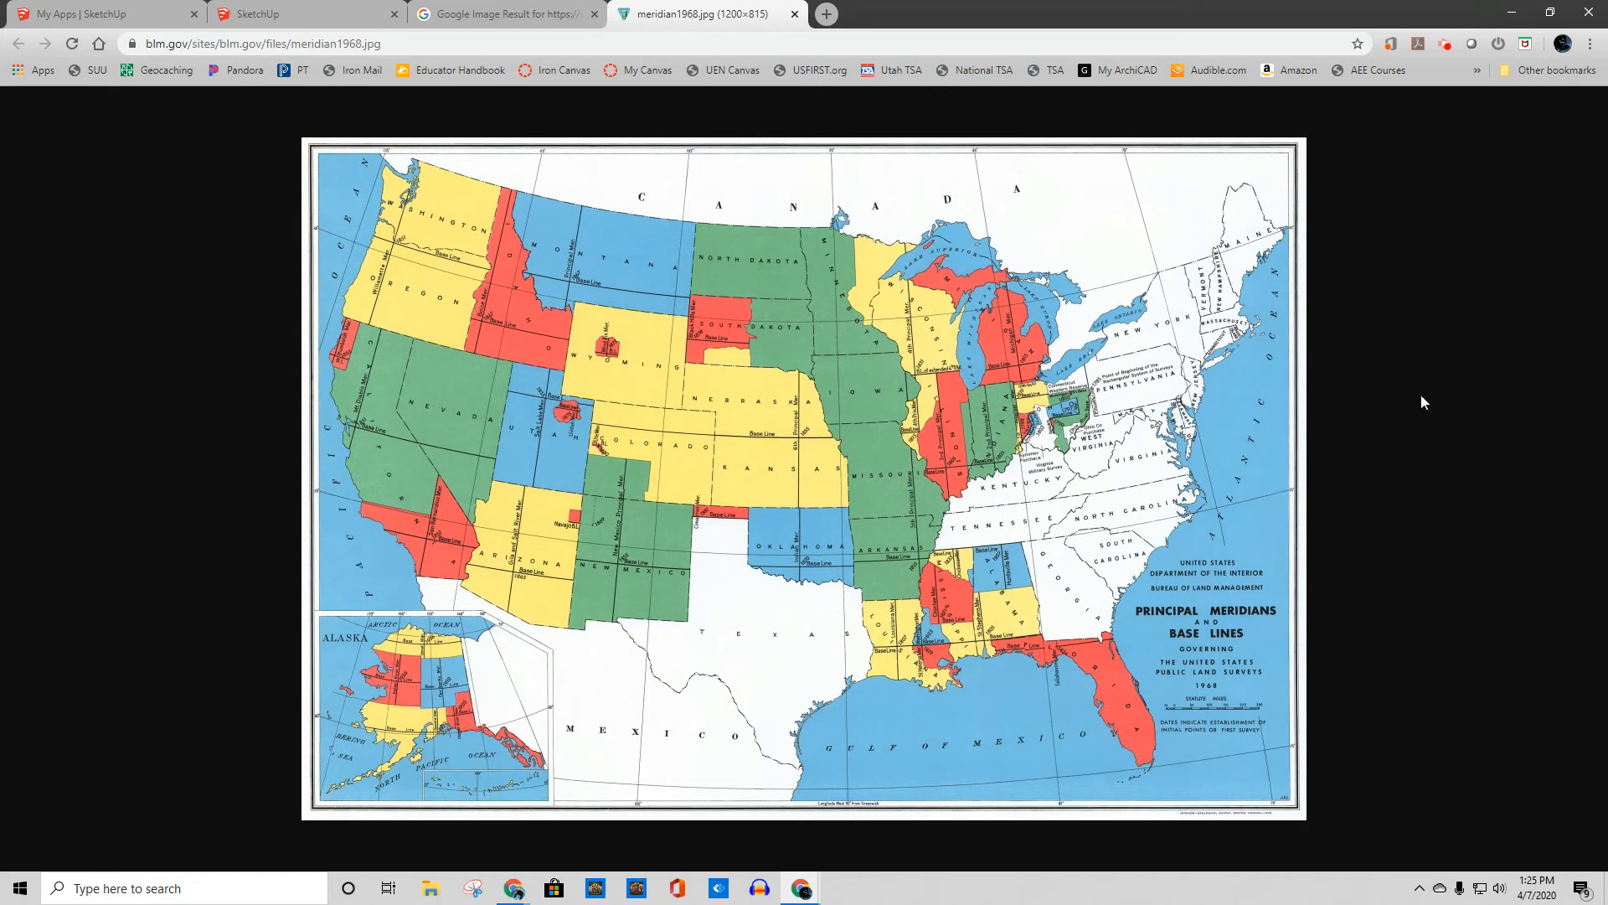
pyautogui.click(794, 15)
pyautogui.click(594, 14)
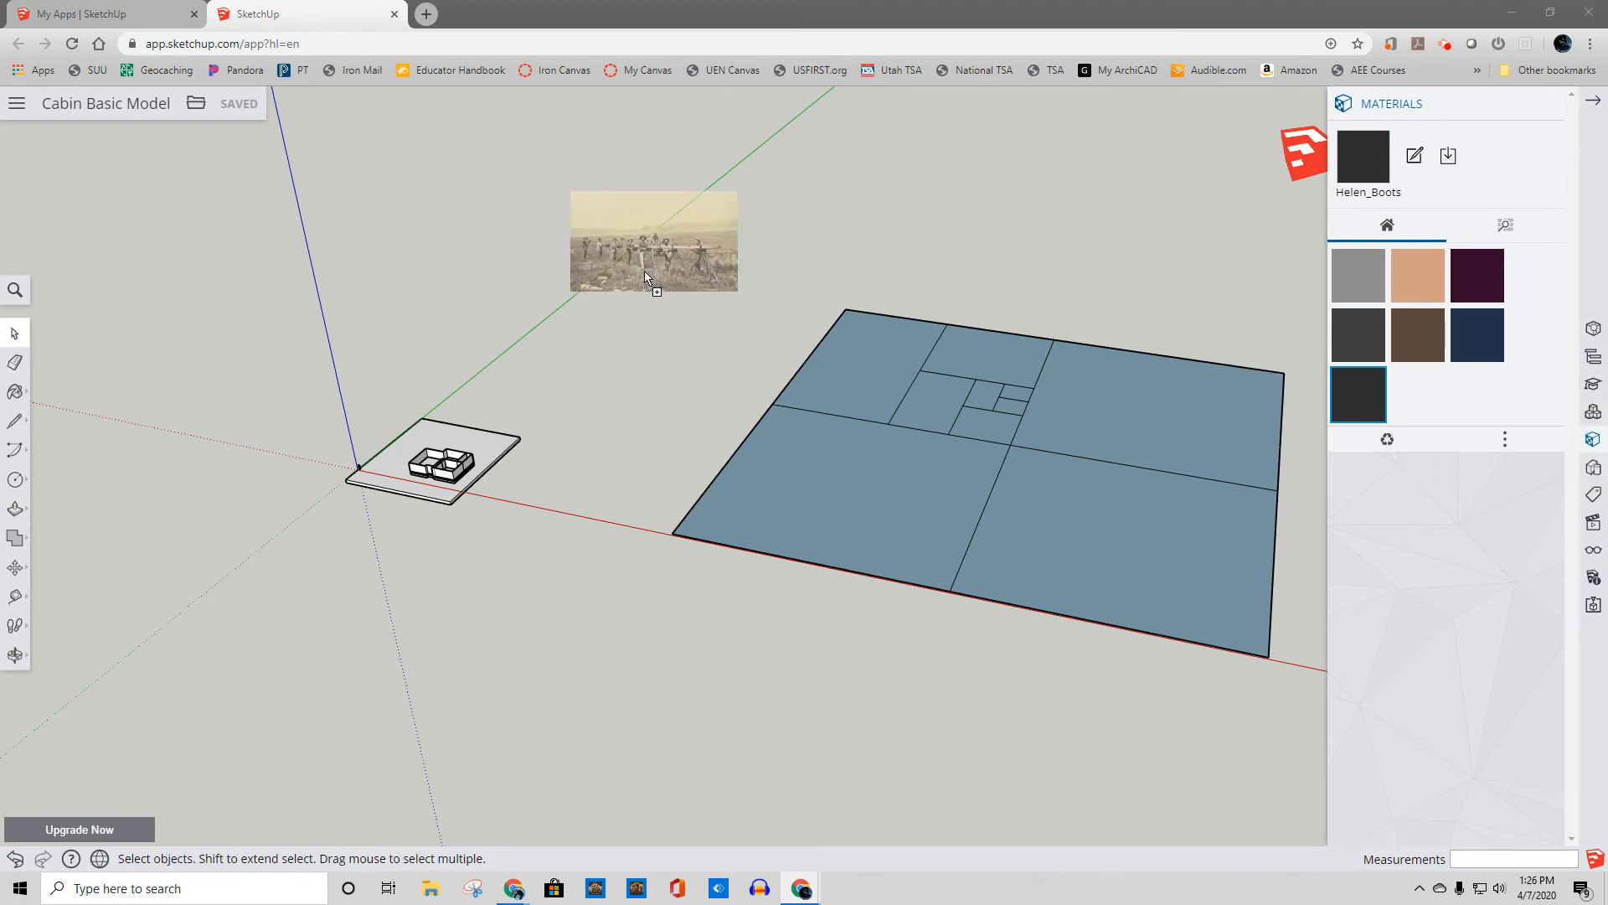
# Open the True West article "Walking the Line" from the surveyors' photo and look through its text and historical survey photographs
pyautogui.moveTo(645, 270); pyautogui.dragTo(690, 278)
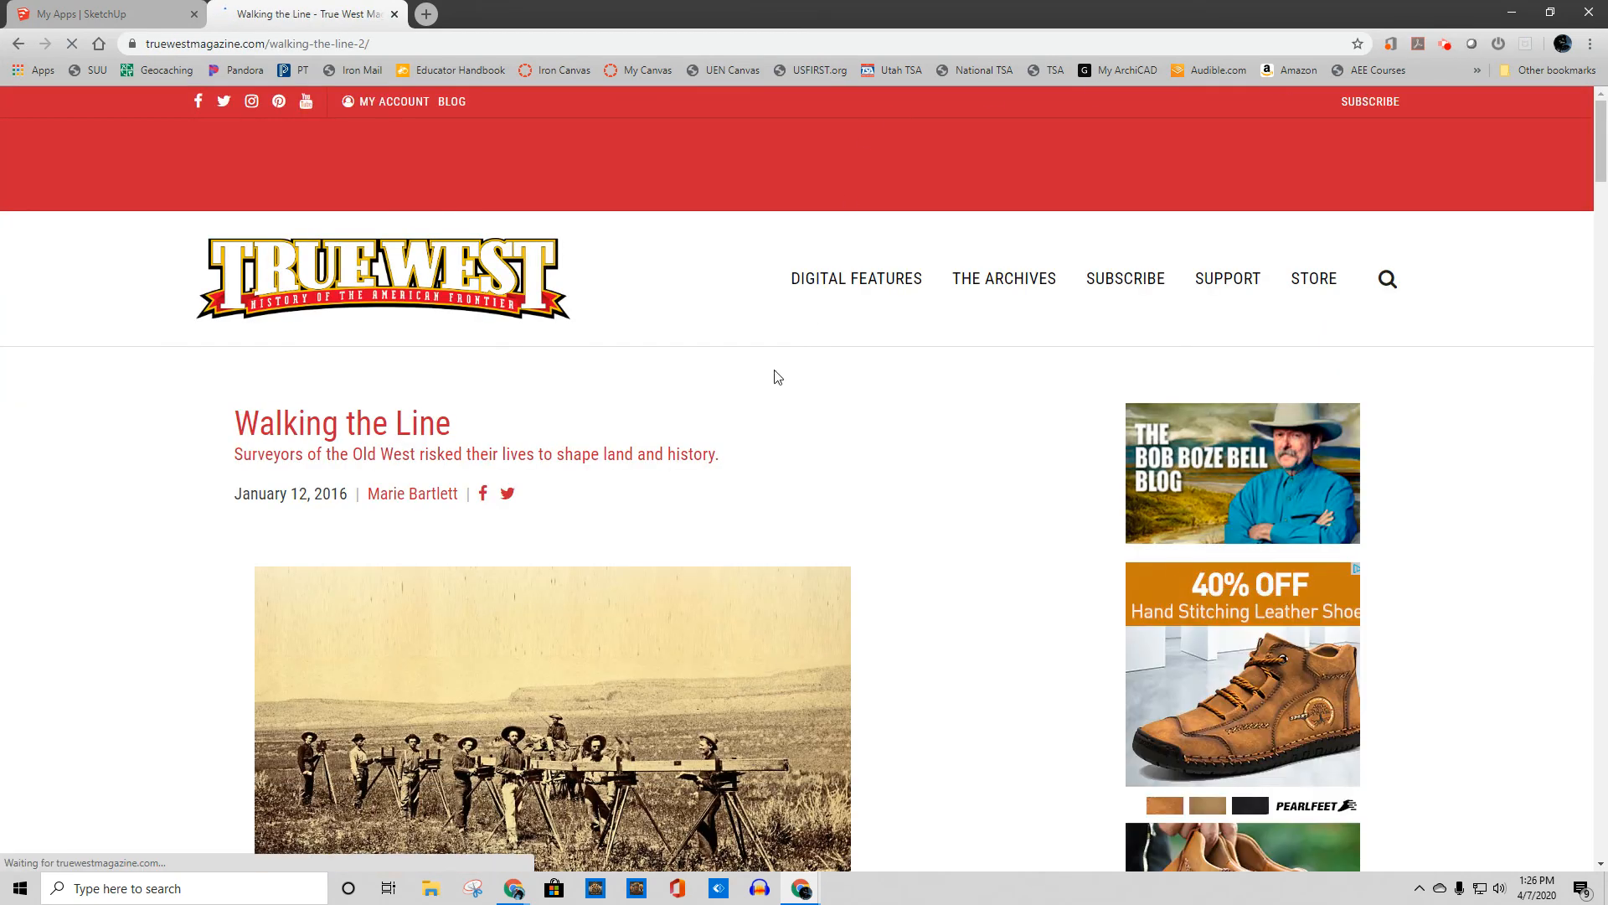
pyautogui.scroll(-4, 534, 542)
pyautogui.scroll(1, 536, 452)
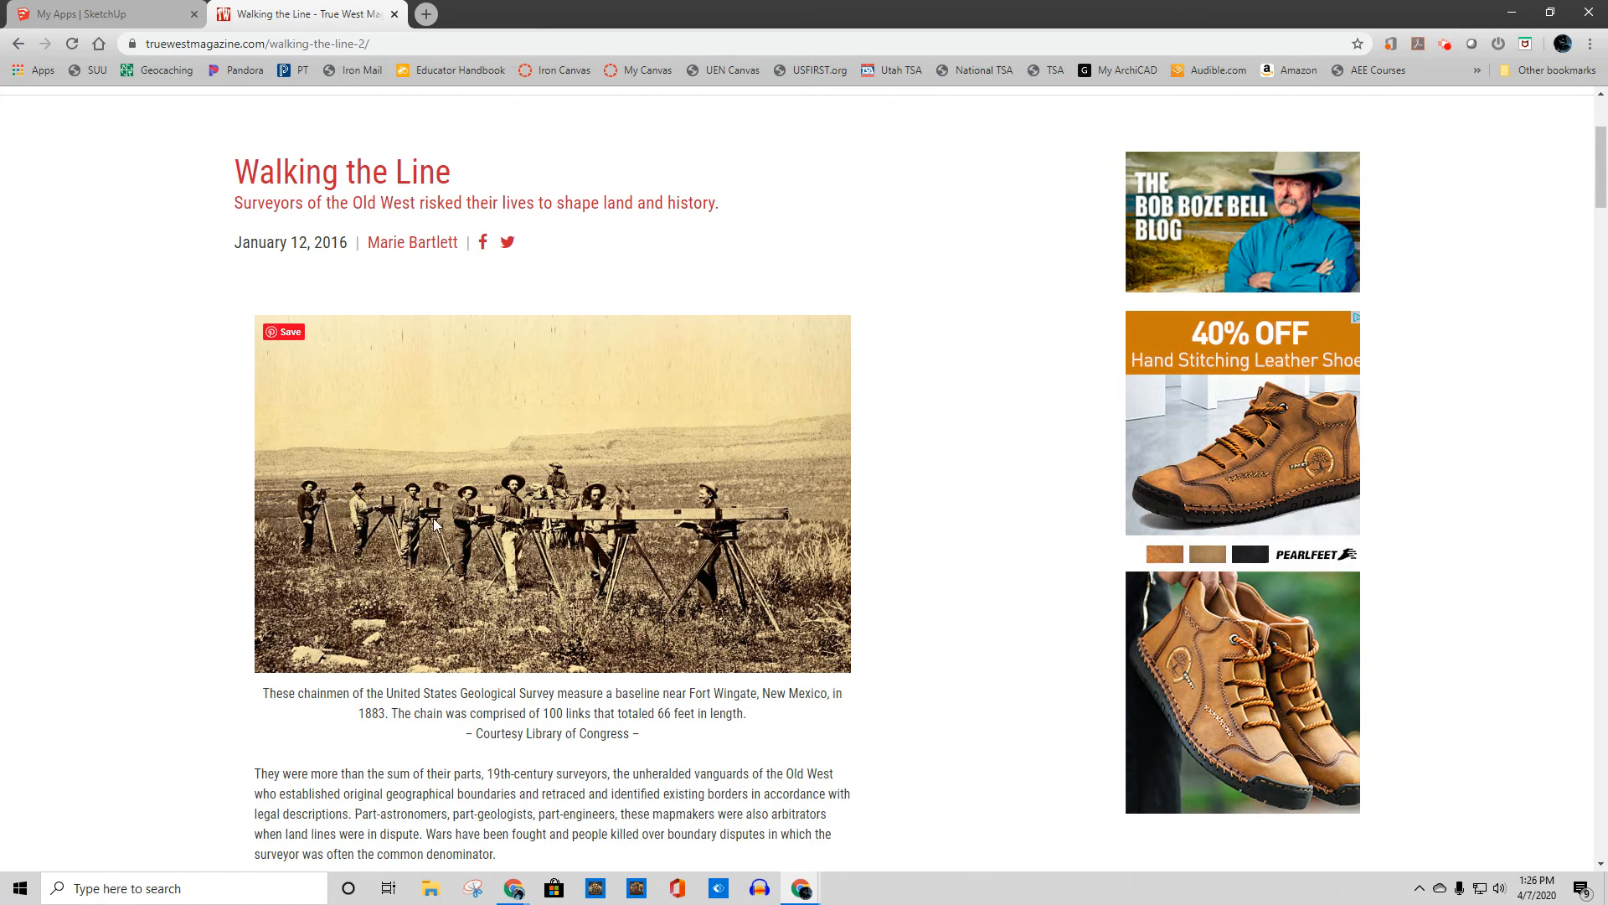
pyautogui.scroll(-3, 725, 542)
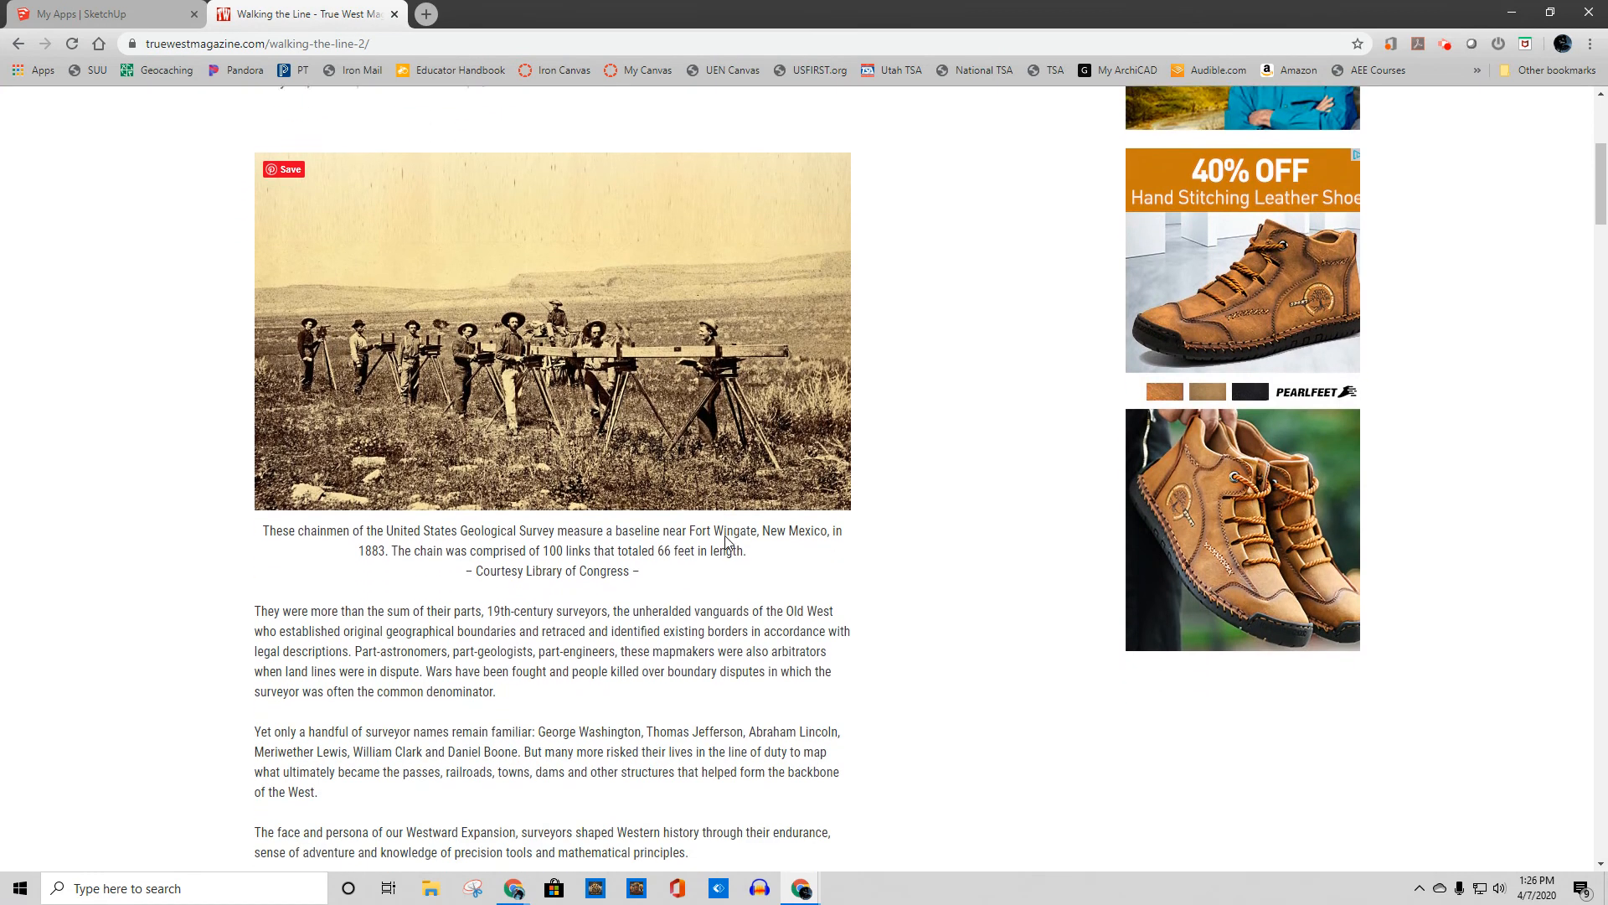
pyautogui.scroll(-10, 645, 490)
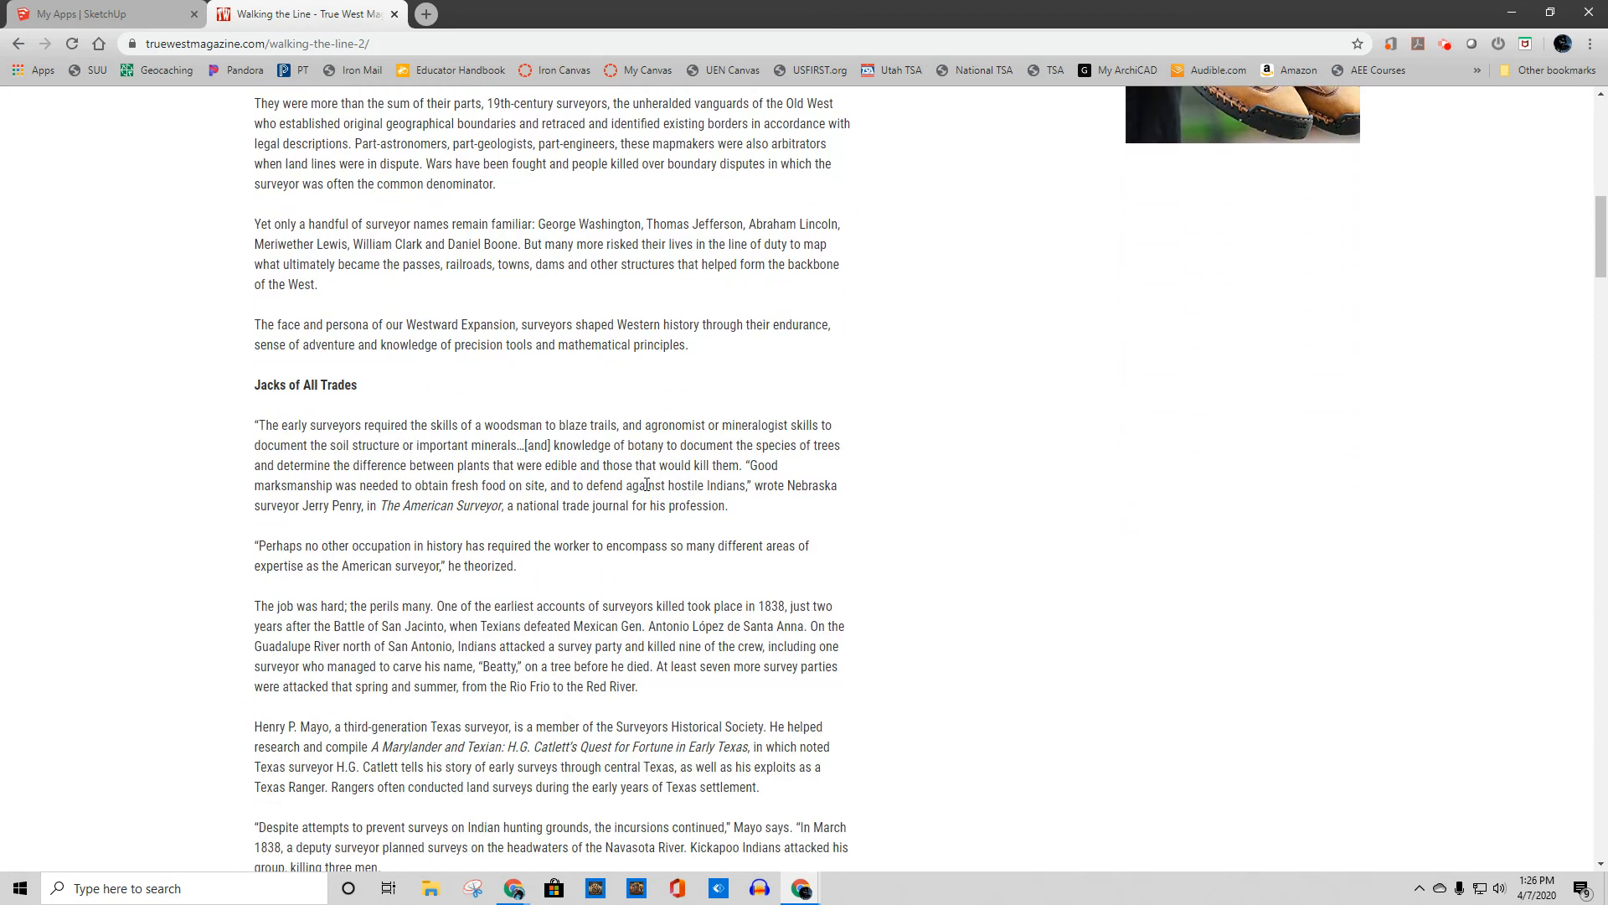
pyautogui.scroll(-9, 647, 484)
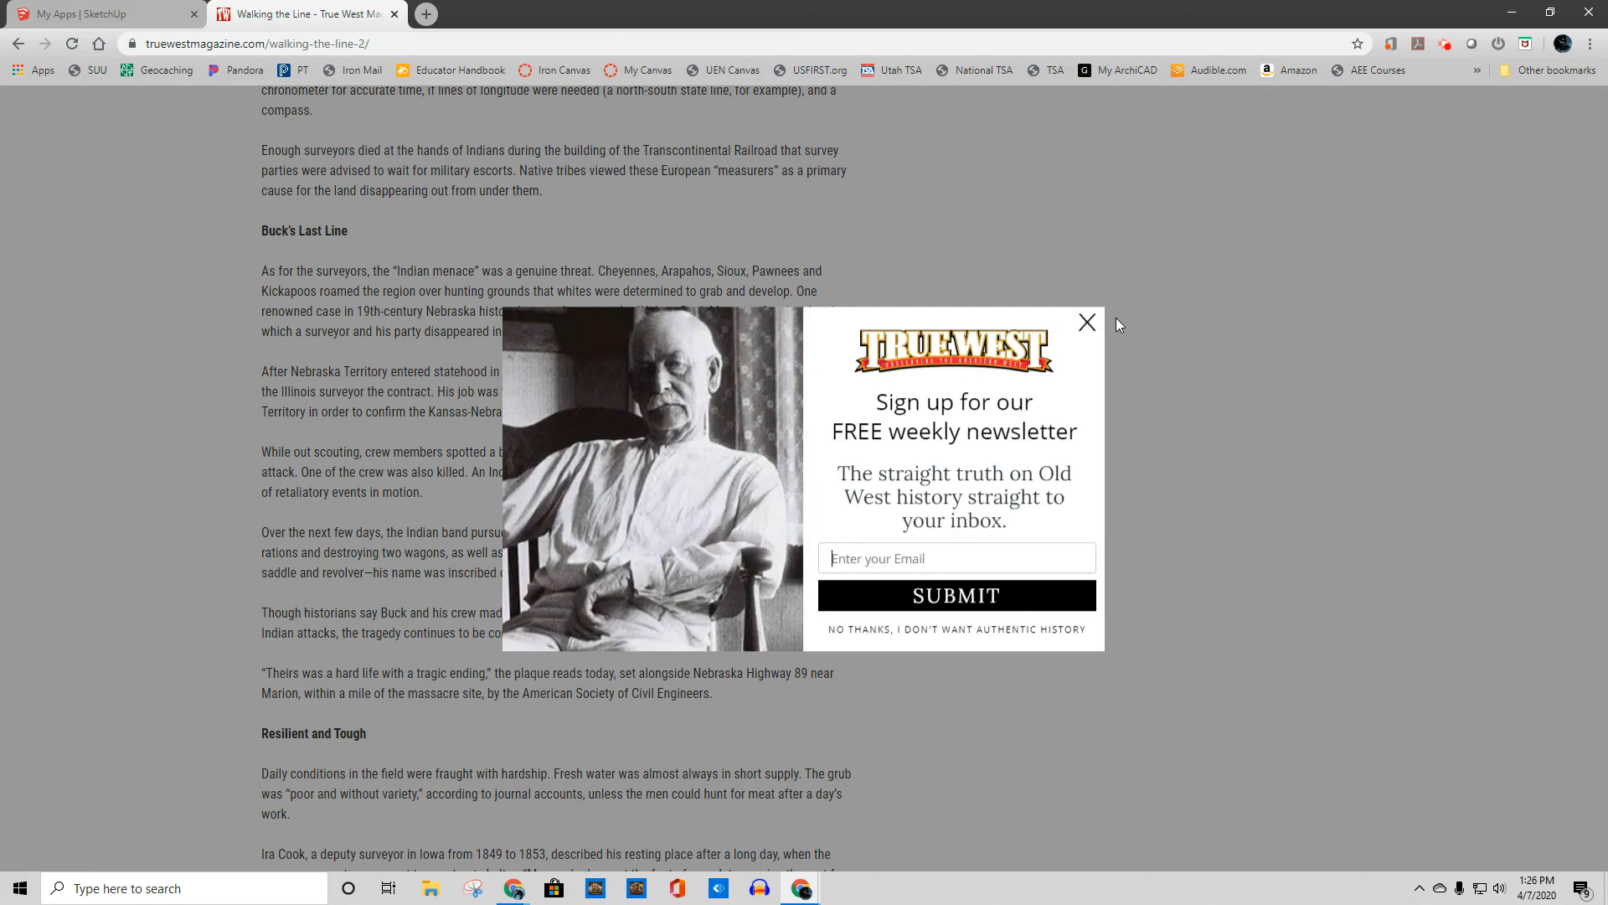
pyautogui.click(1087, 323)
pyautogui.scroll(-20, 756, 482)
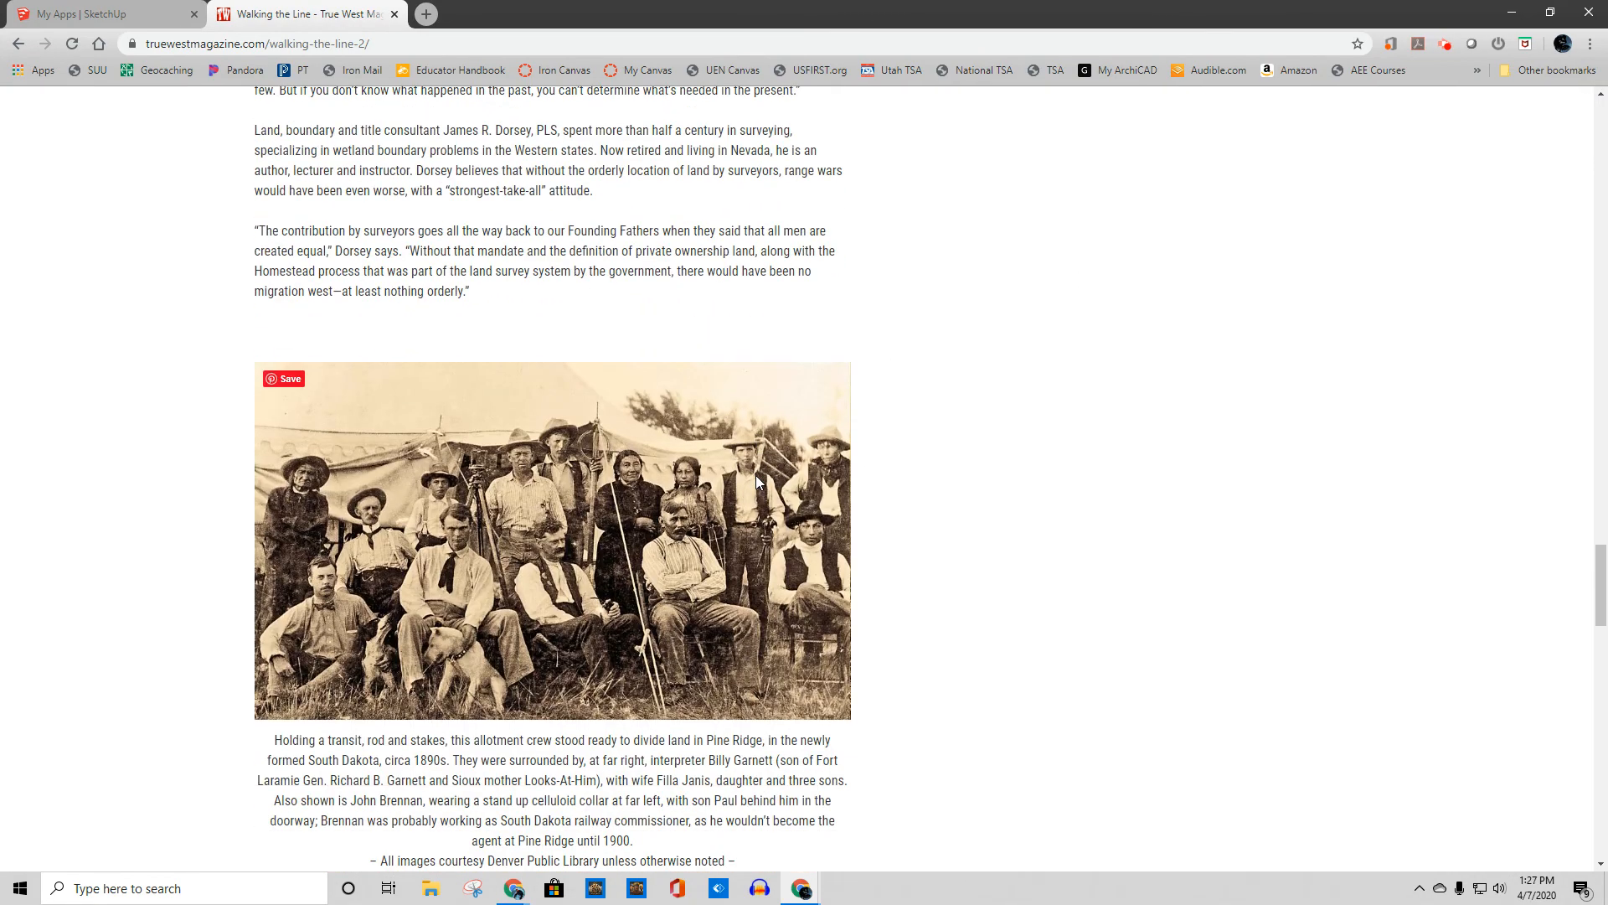
pyautogui.scroll(-7, 756, 475)
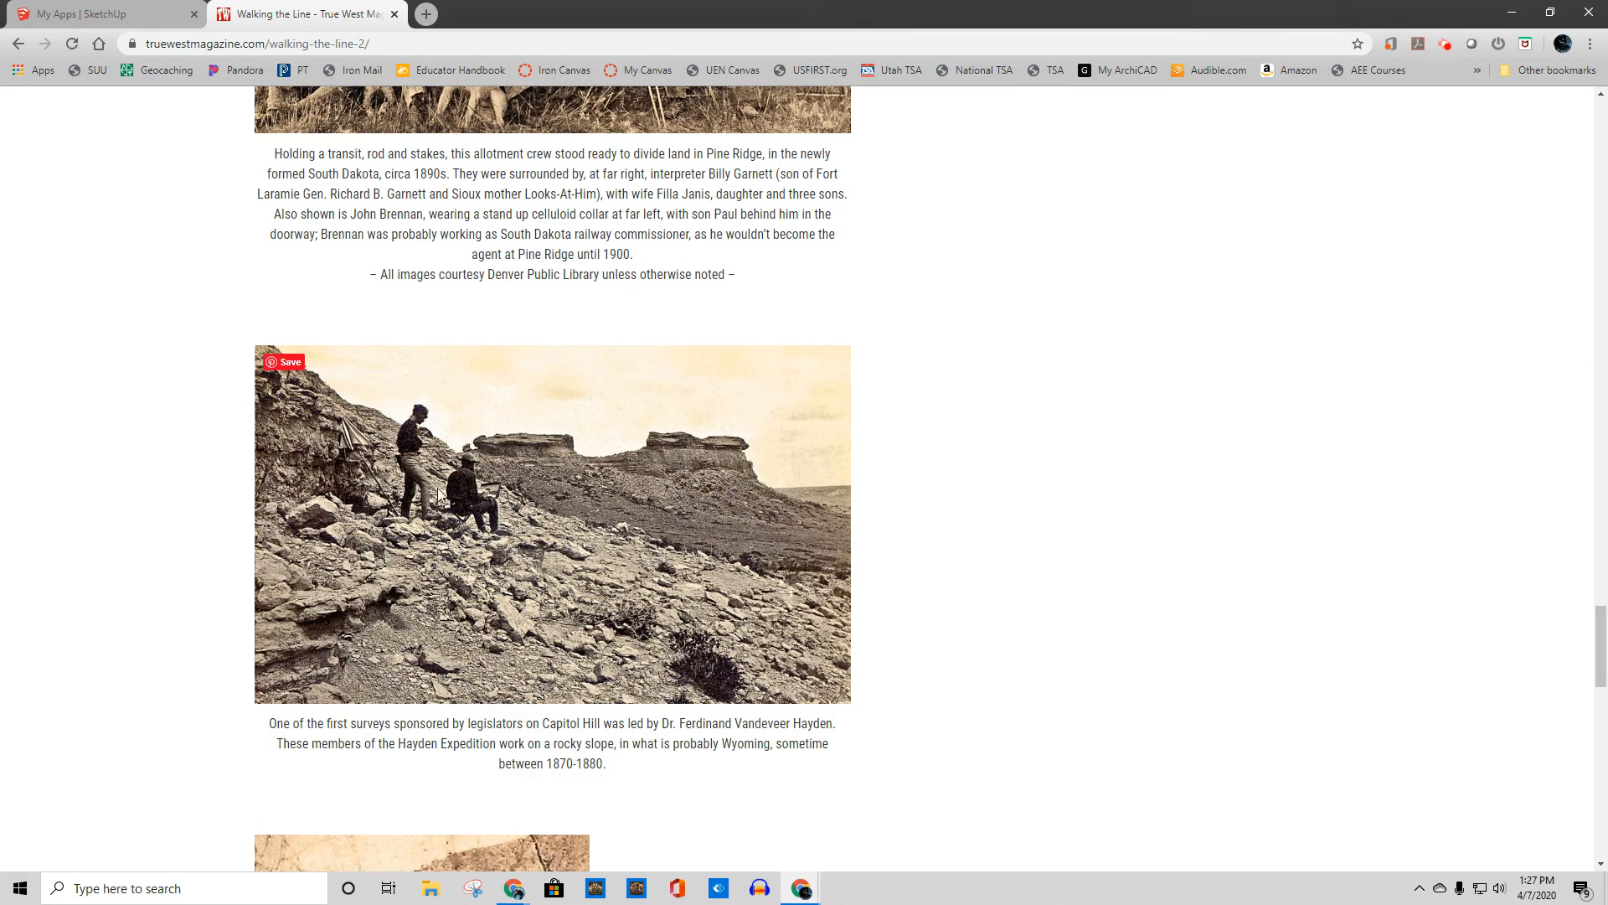
pyautogui.scroll(-7, 598, 493)
pyautogui.scroll(-5, 598, 494)
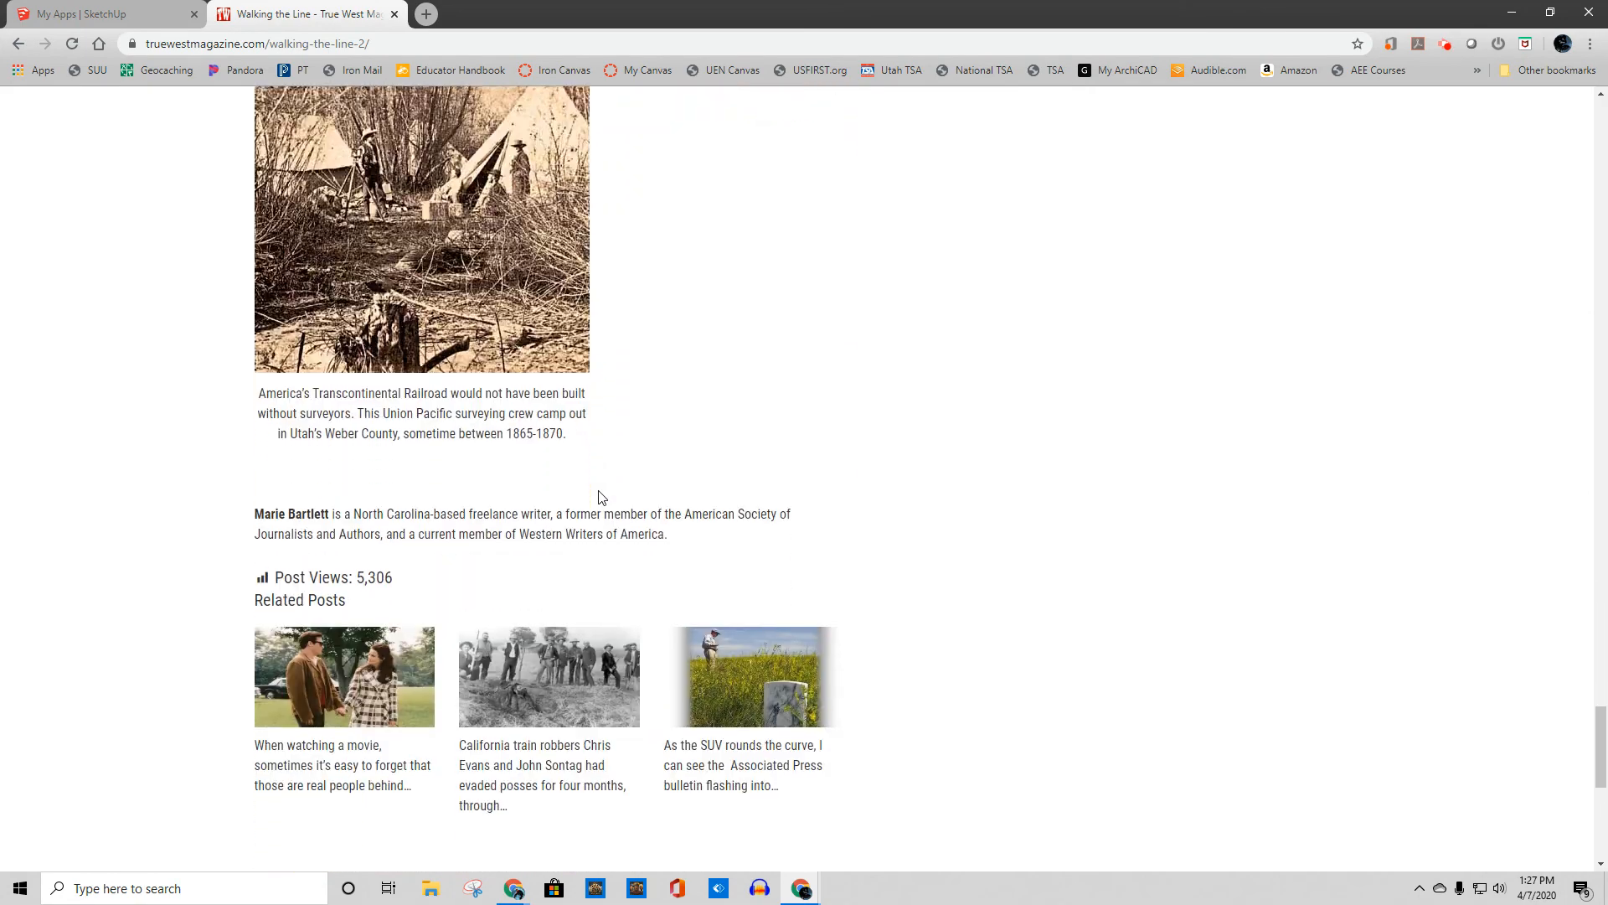
pyautogui.scroll(13, 1022, 534)
pyautogui.scroll(11, 1036, 534)
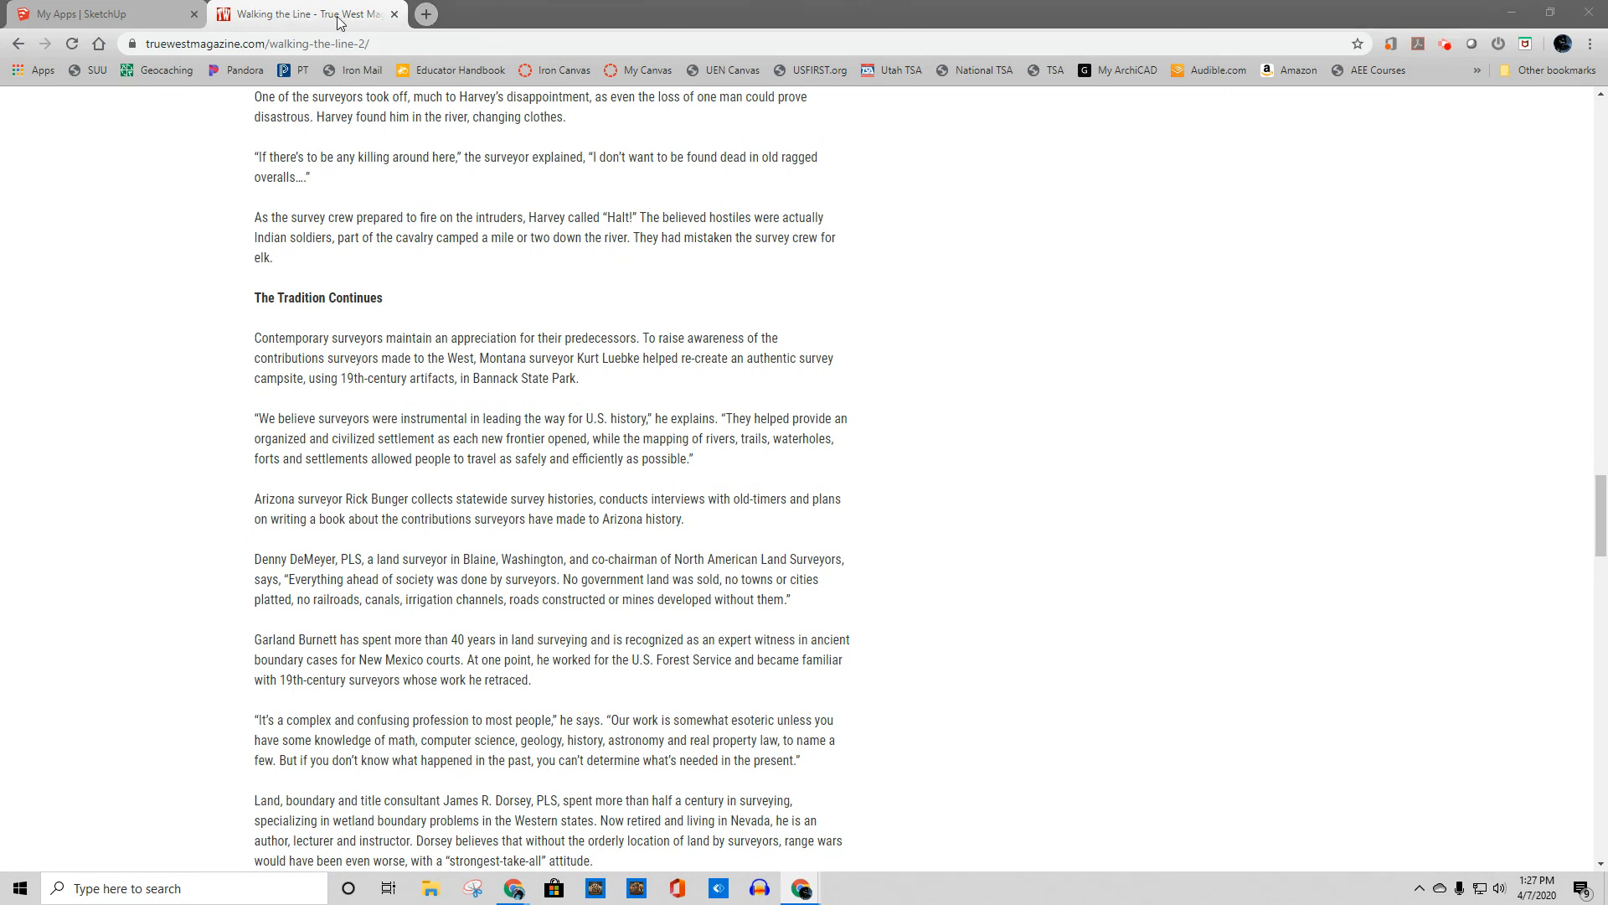
# Close the article, relaunch SketchUp For Web and reopen Cabin Basic Model.skp
pyautogui.click(394, 15)
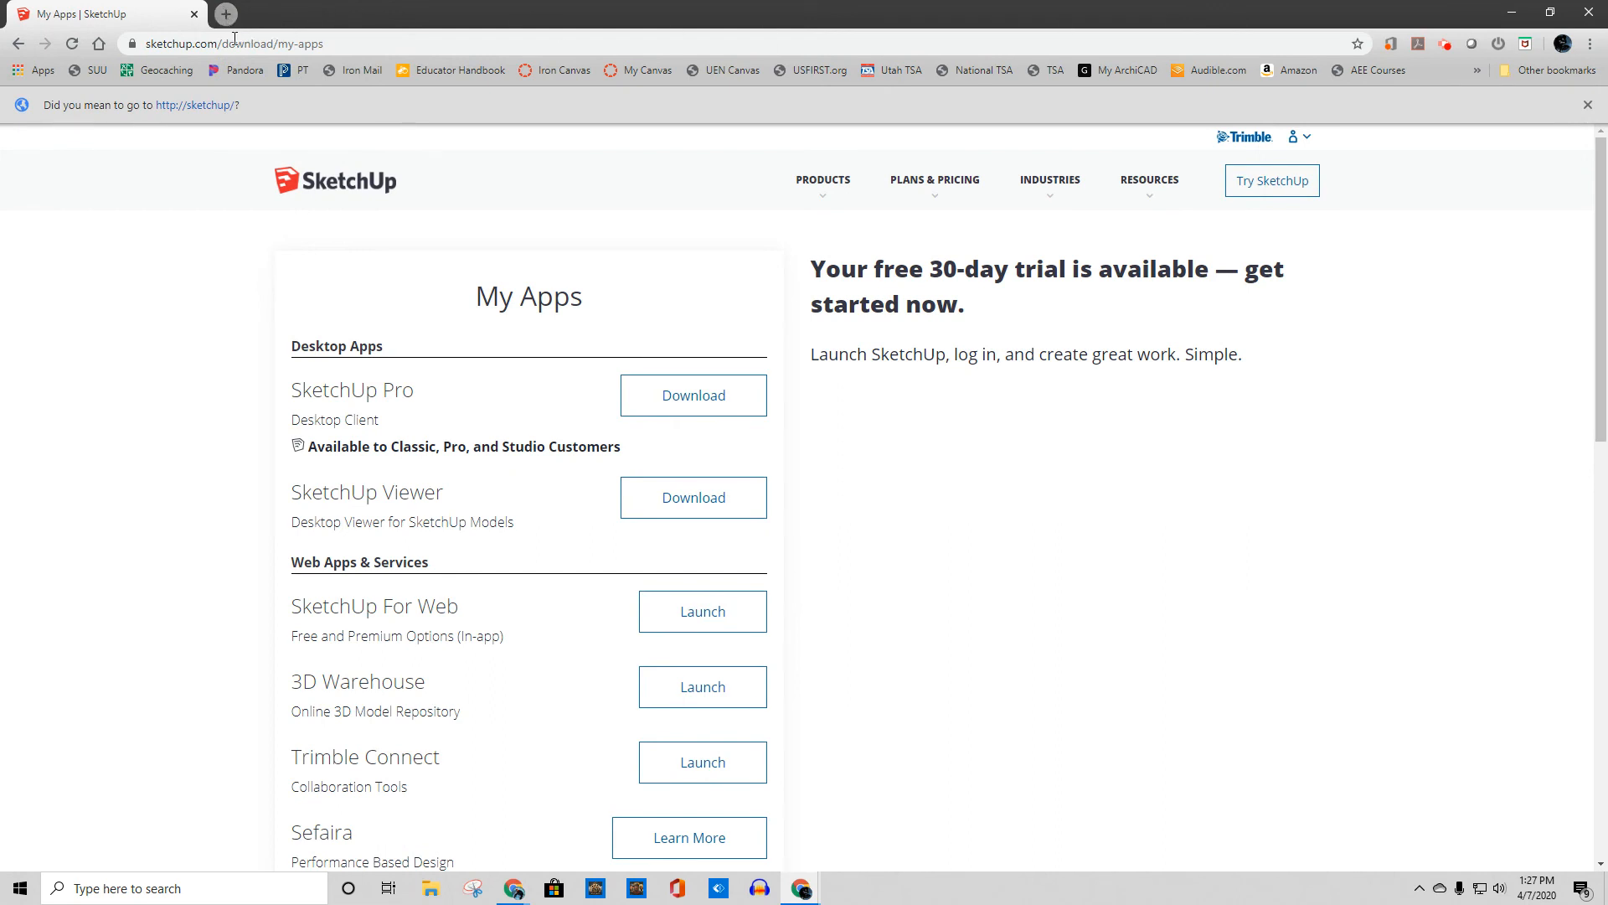
pyautogui.click(694, 614)
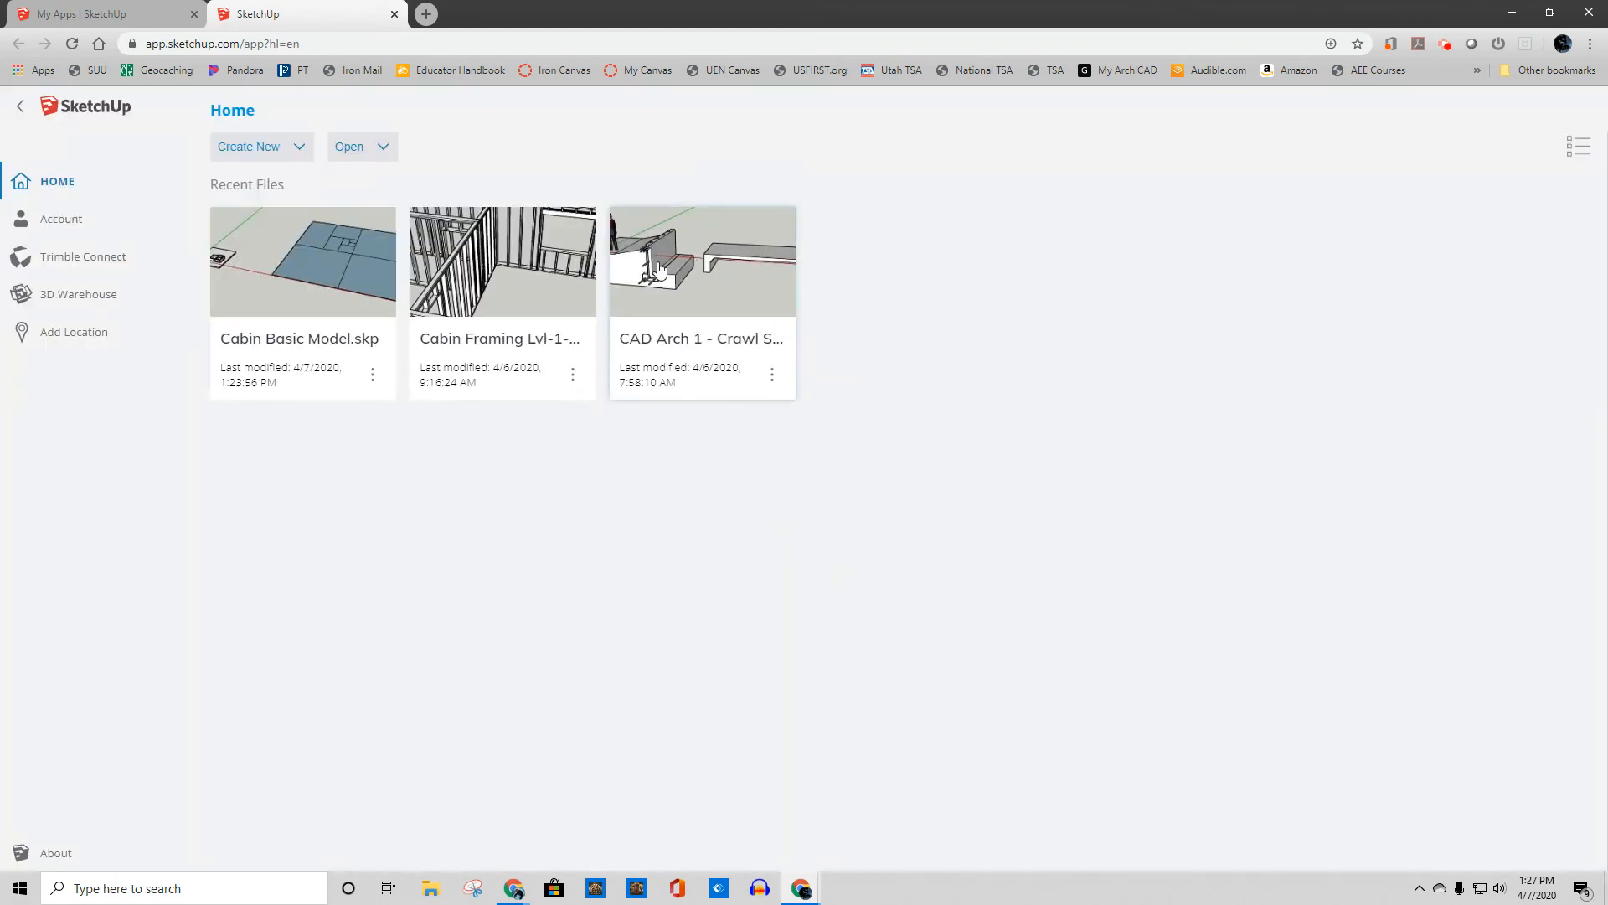
pyautogui.click(313, 273)
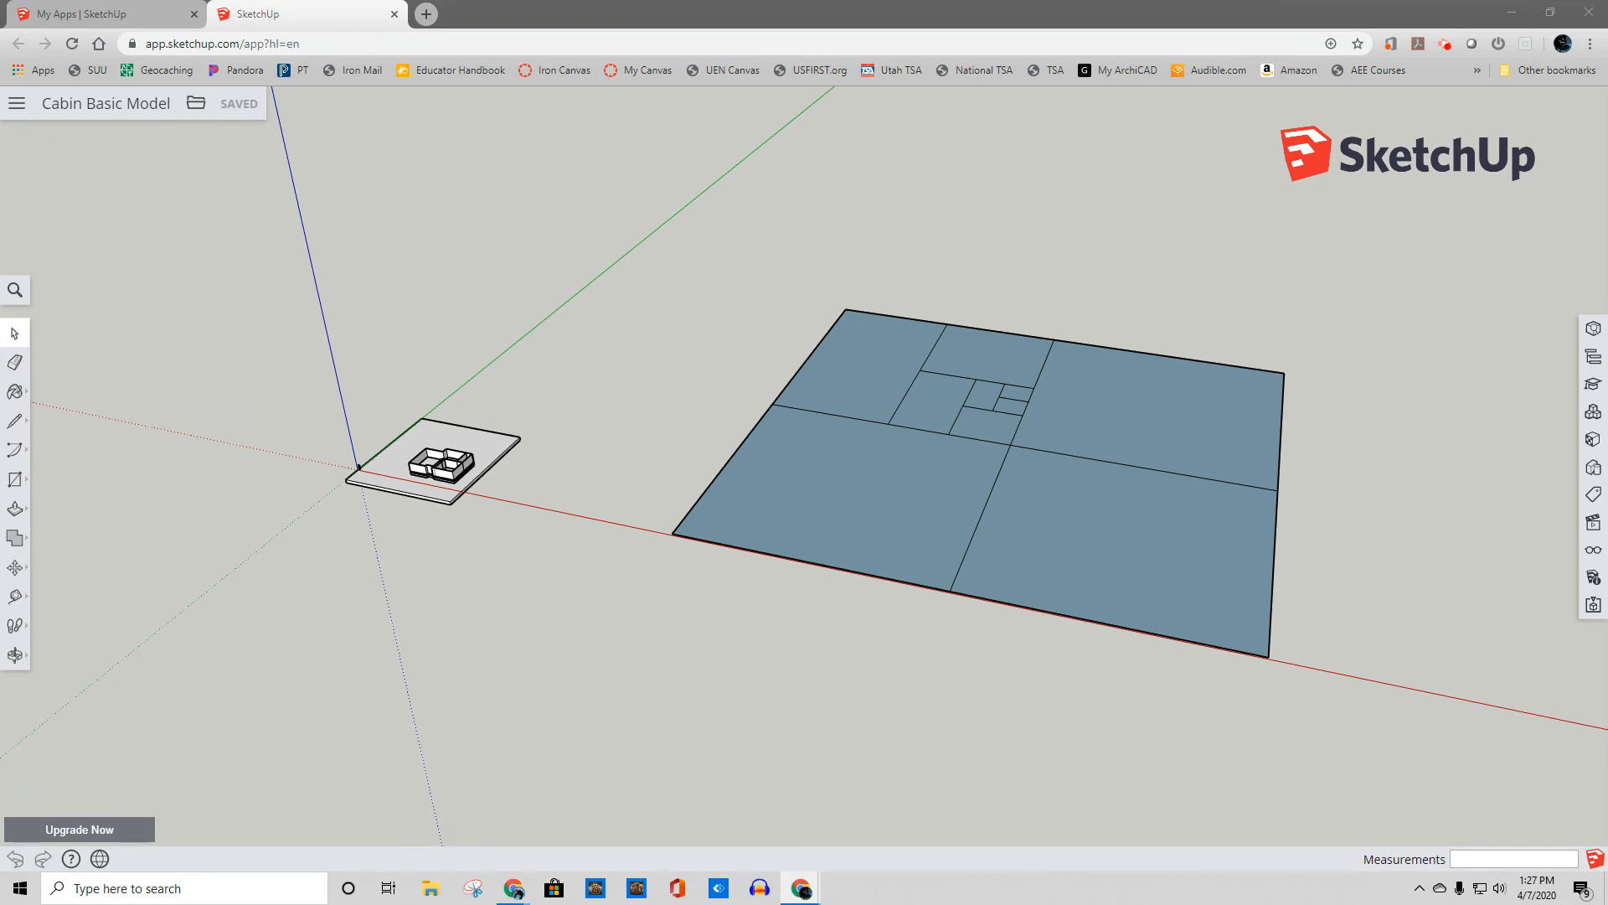
# Examine the diagram of a six-mile township divided into numbered sections and quarter sections, and close it to return to the model
pyautogui.moveTo(1607, 419)
pyautogui.mouseDown()
pyautogui.moveTo(660, 127)
pyautogui.moveTo(586, 1)
pyautogui.mouseUp()
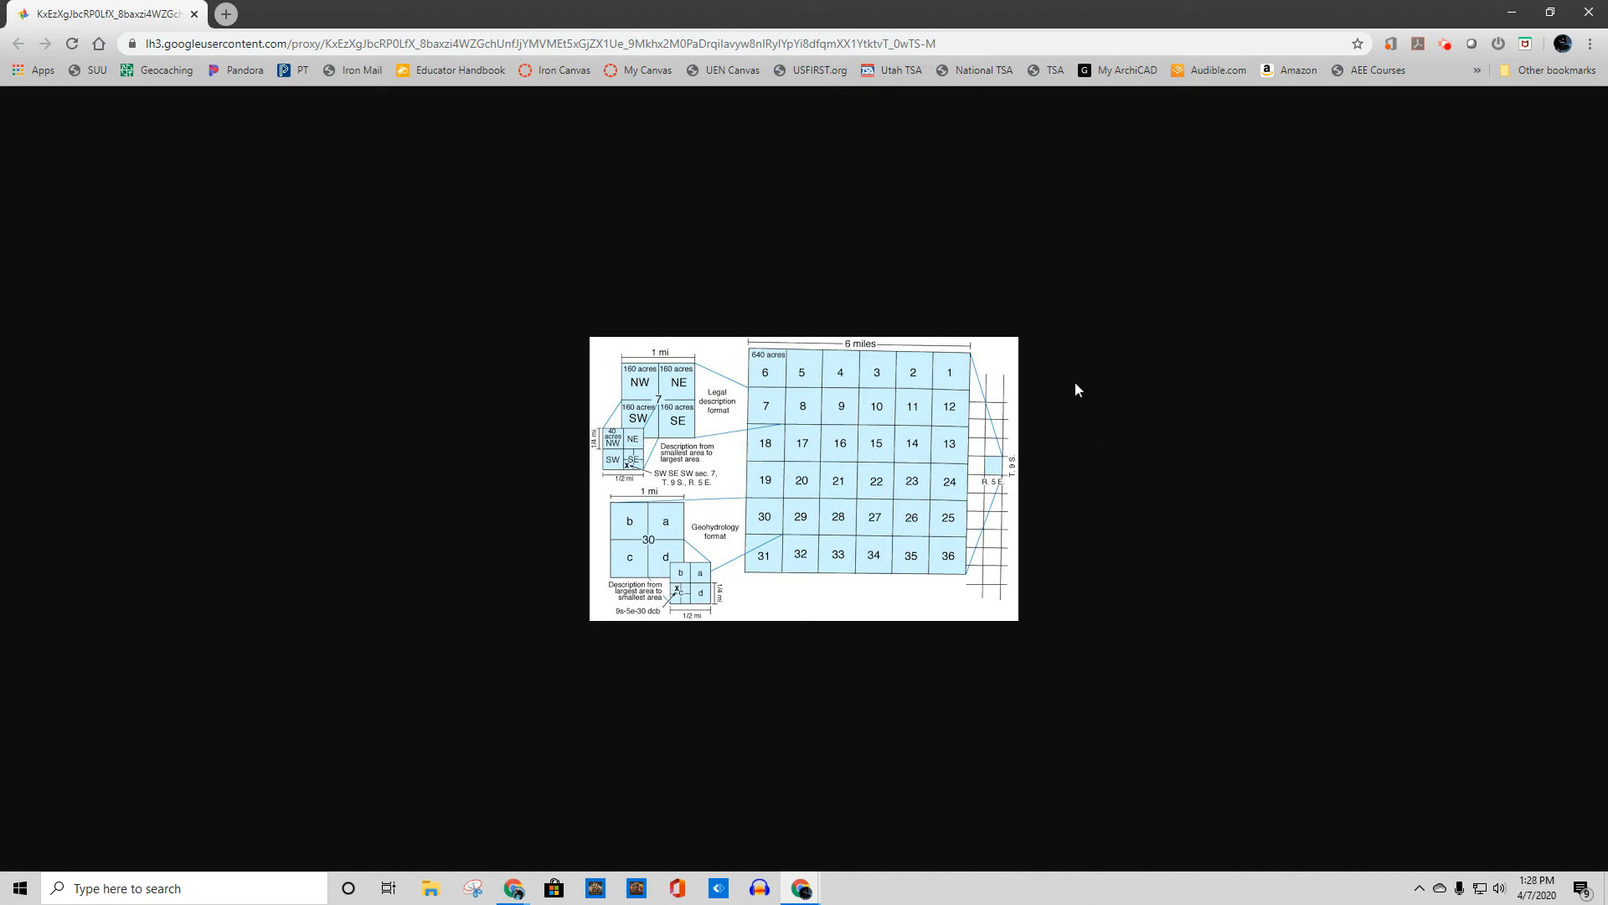
pyautogui.click(194, 14)
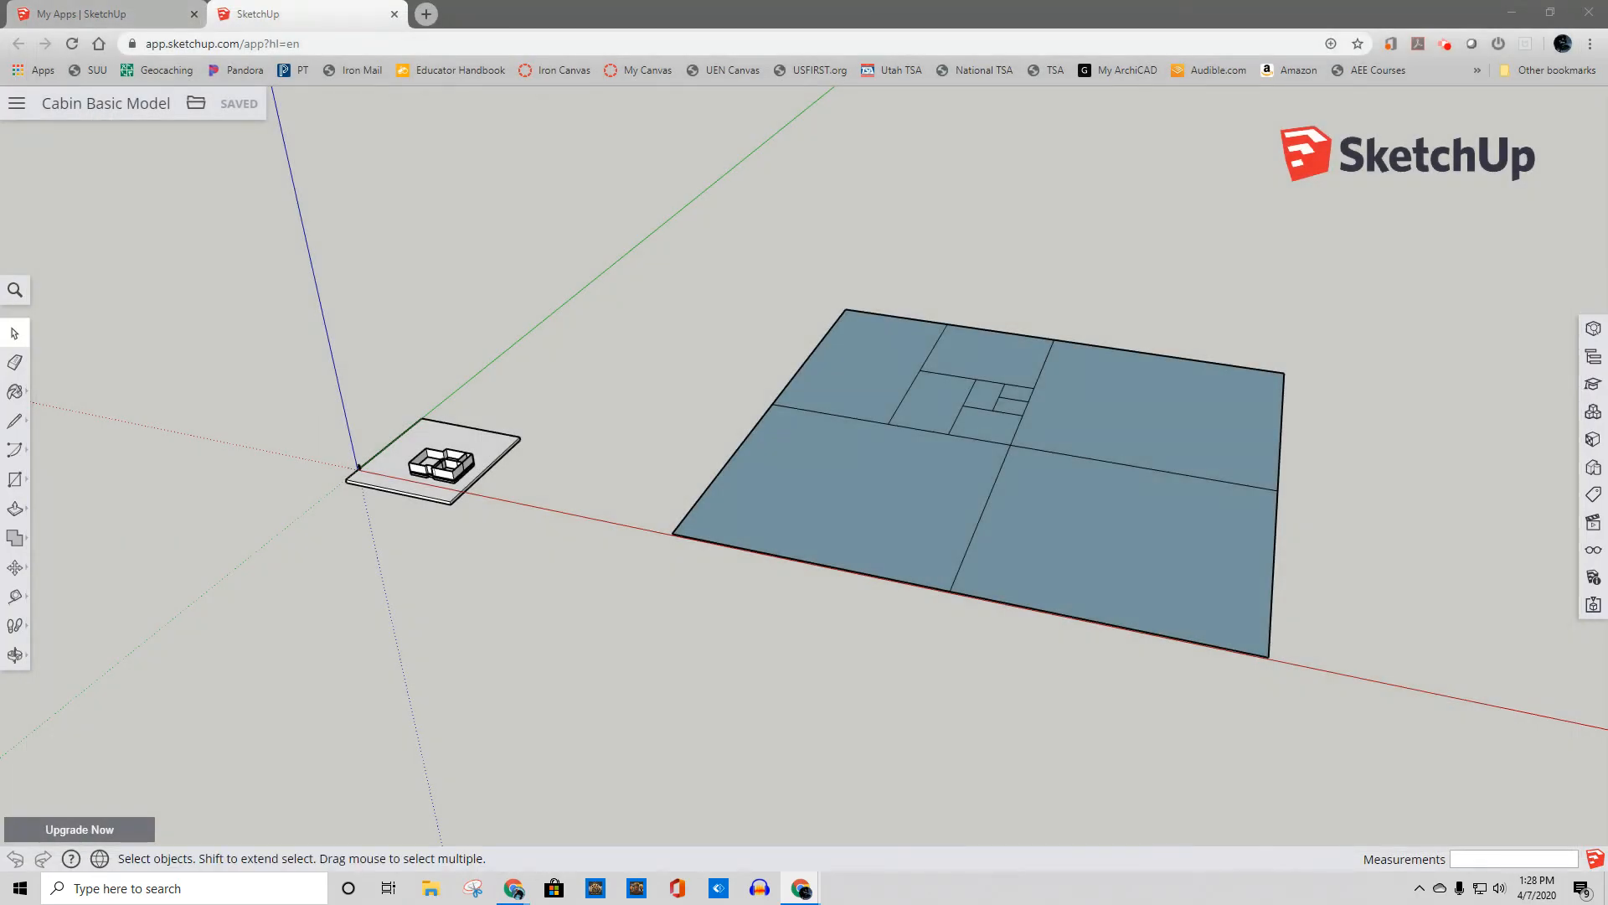